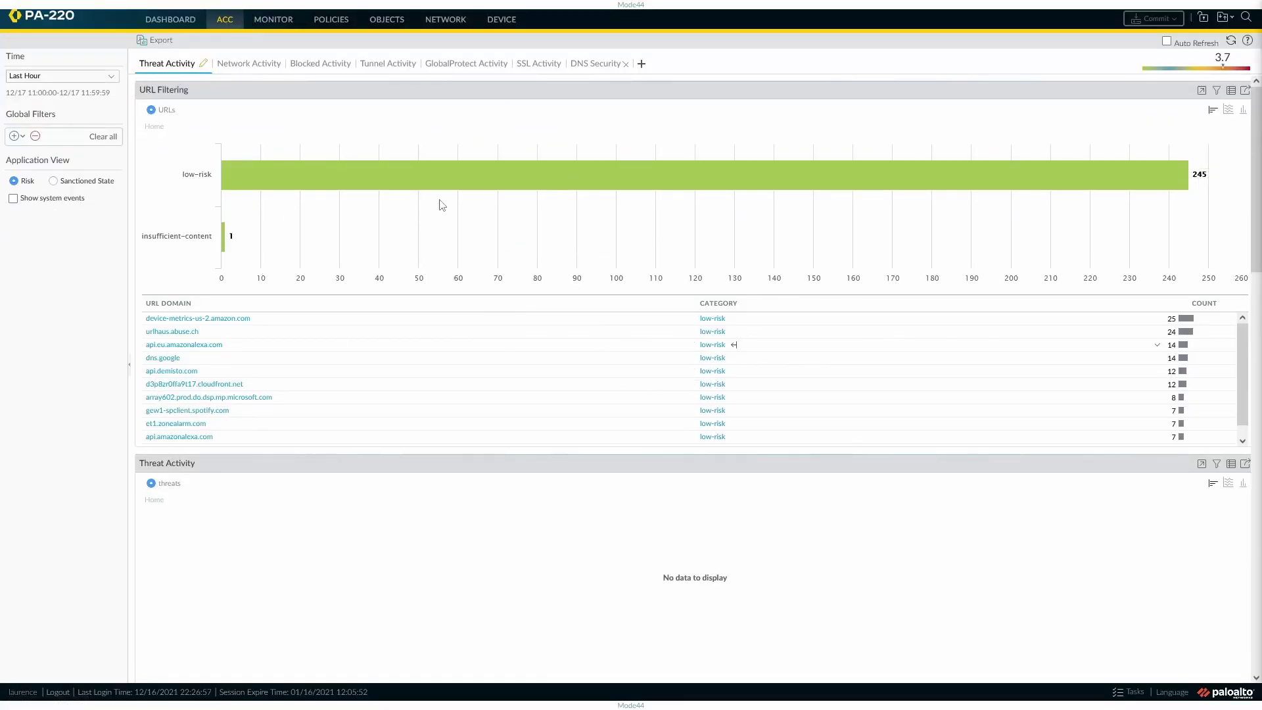
Step: Start a new custom ACC tab named 'Log4j Activity'
{"action": "left_click", "coordinate": [642, 63]}
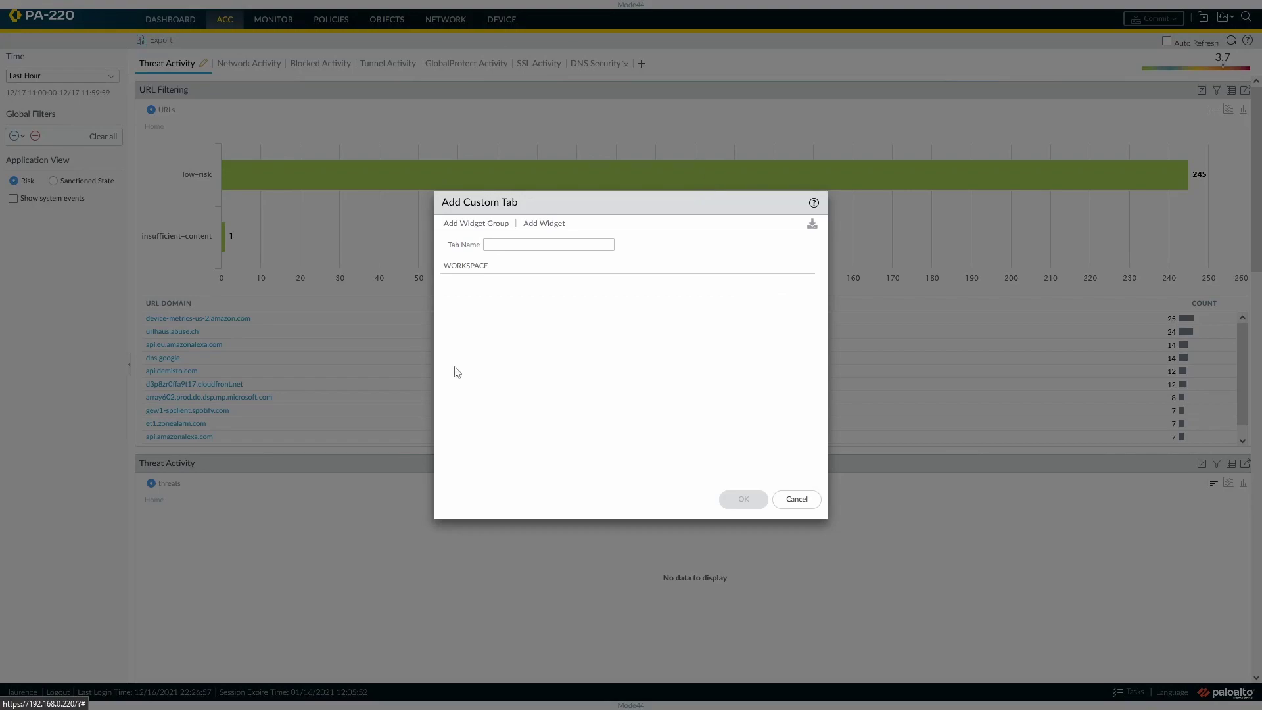
{"action": "left_click", "coordinate": [572, 246]}
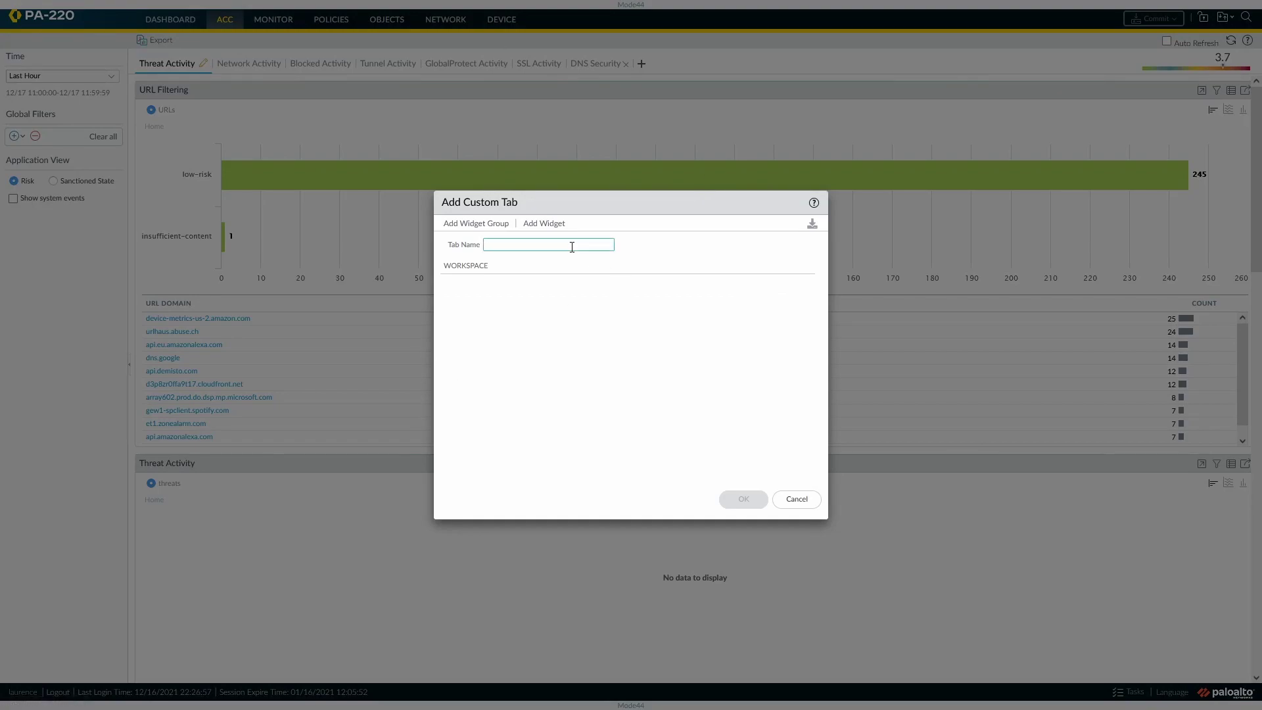
{"action": "type", "text": "Log4j"}
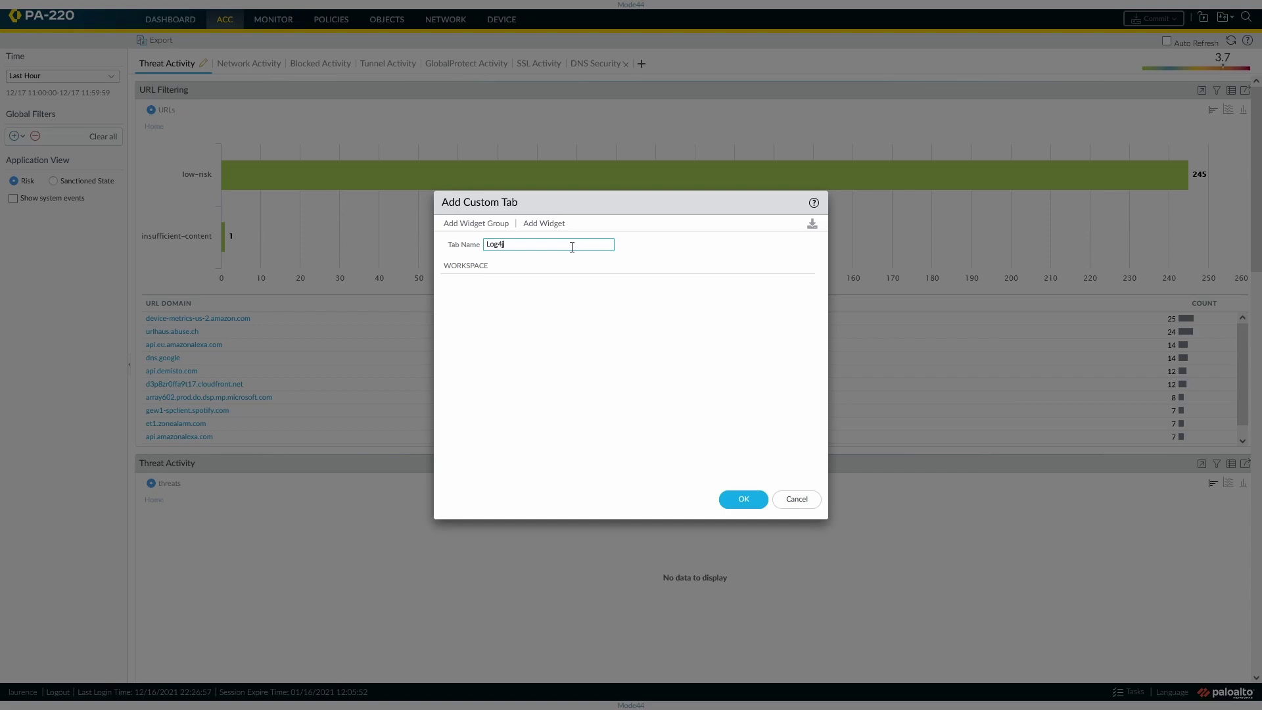
{"action": "type", "text": " Activity"}
Step: Add the Threat Activity, Source IP Activity, Blocked Threats and Blocked Application Activity widgets
{"action": "left_click", "coordinate": [552, 224]}
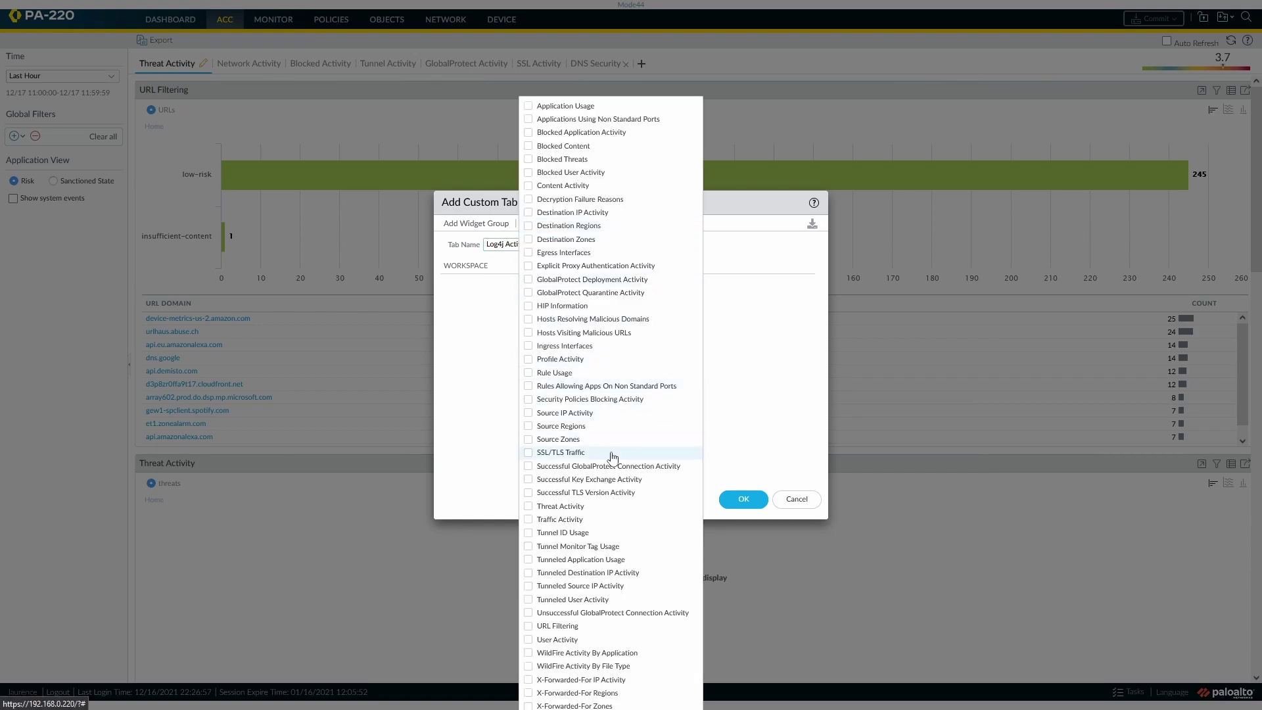
{"action": "left_click", "coordinate": [529, 507]}
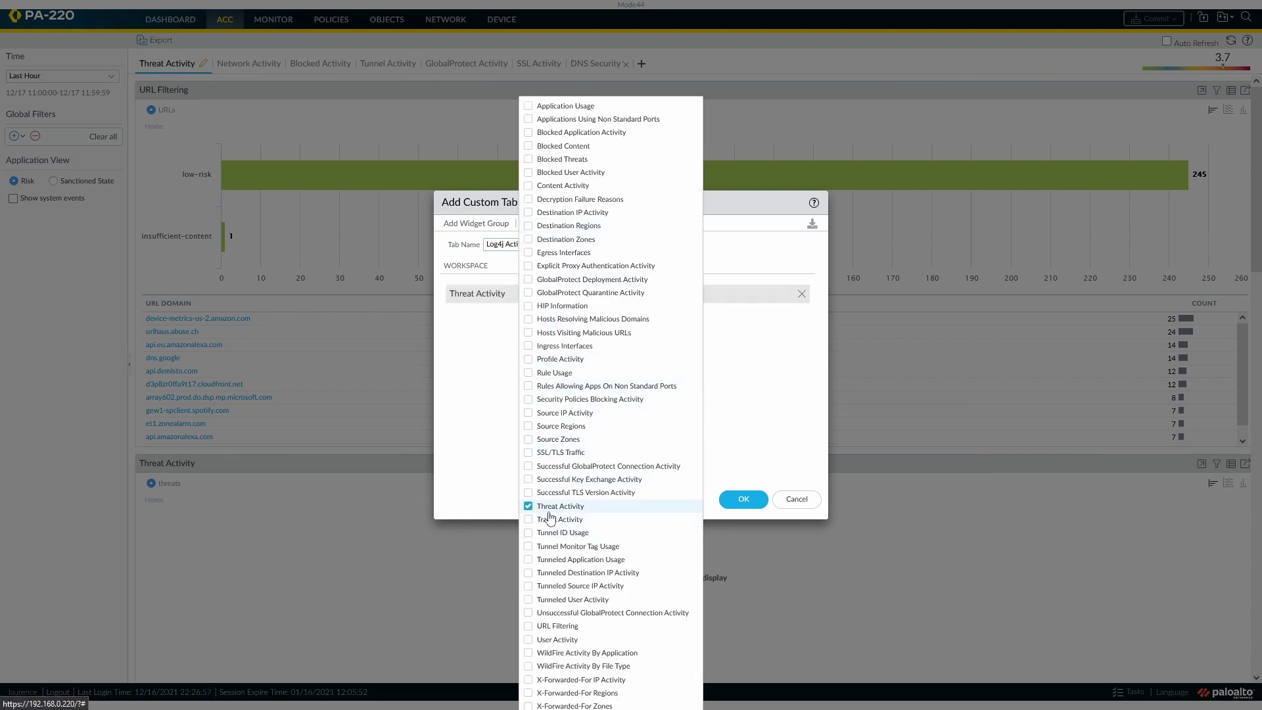
{"action": "left_click", "coordinate": [531, 415]}
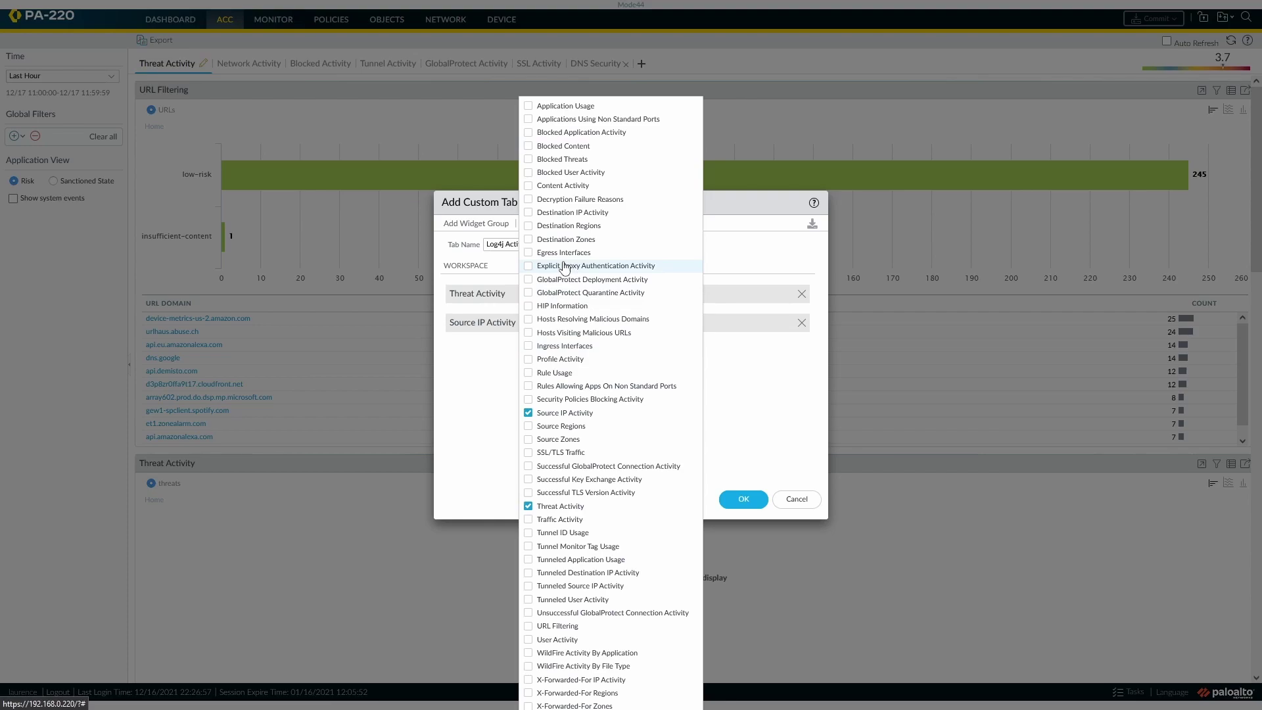
{"action": "left_click", "coordinate": [562, 159]}
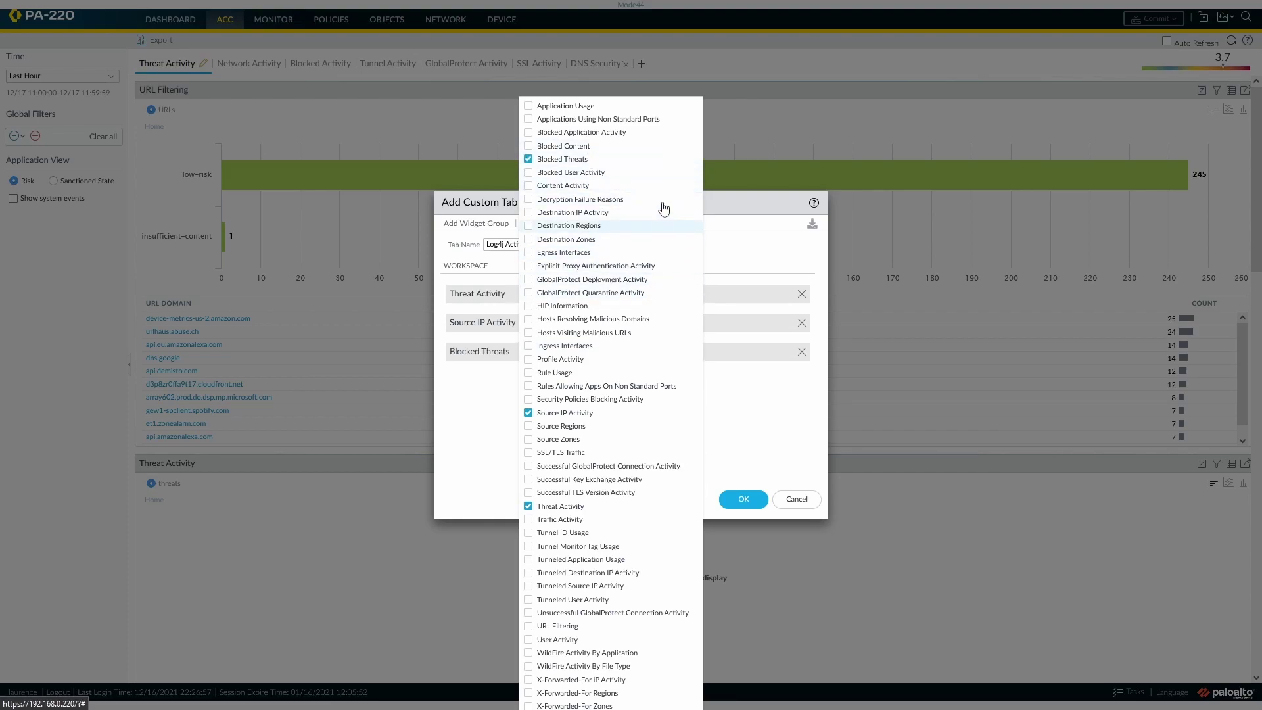
{"action": "left_click", "coordinate": [533, 133]}
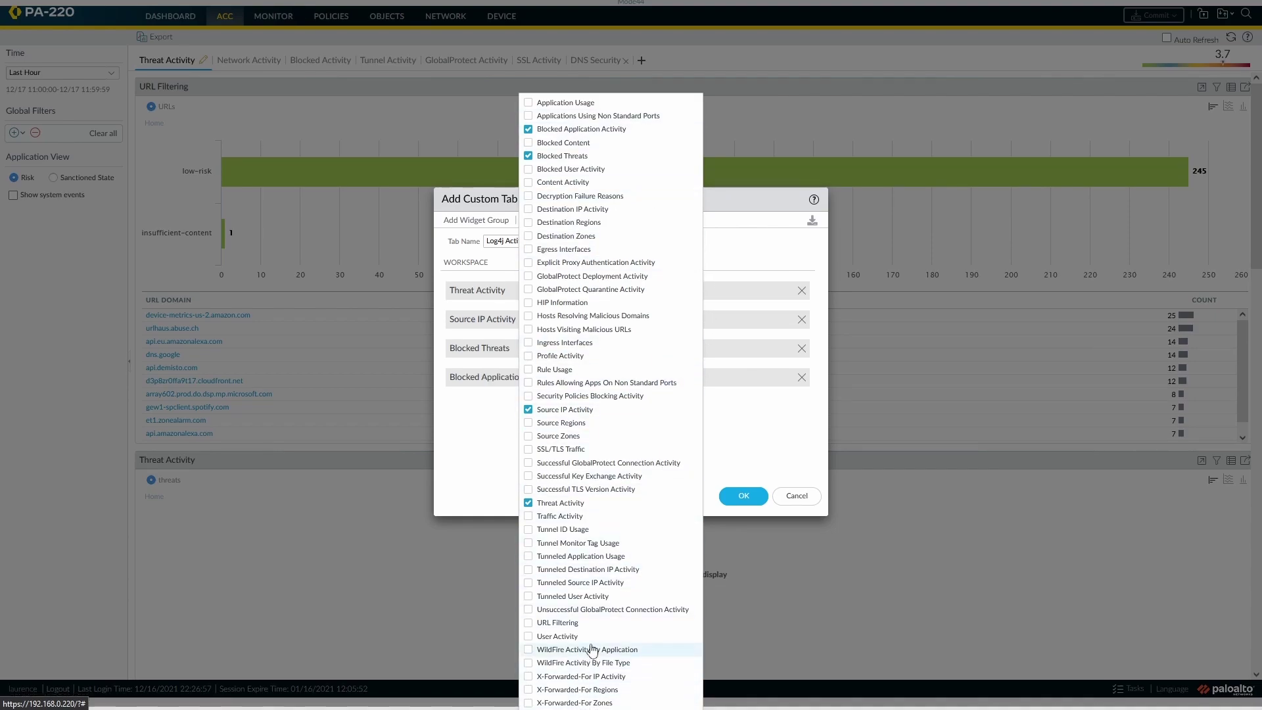
{"action": "left_click", "coordinate": [745, 583]}
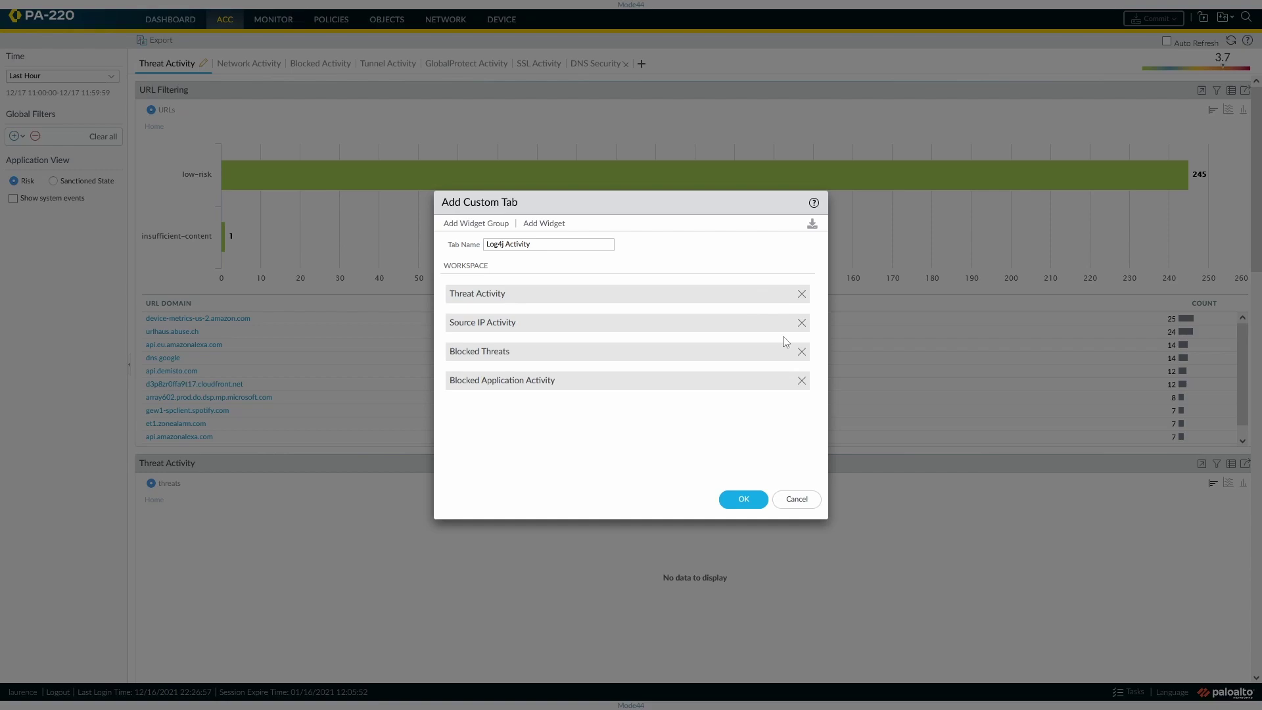
Step: Add a first 2-column widget group holding Blocked Application Activity
{"action": "mouse_move", "coordinate": [603, 380]}
{"action": "left_mouse_down"}
{"action": "mouse_move", "coordinate": [603, 428]}
{"action": "mouse_move", "coordinate": [603, 382]}
{"action": "left_mouse_up"}
{"action": "left_click", "coordinate": [468, 225]}
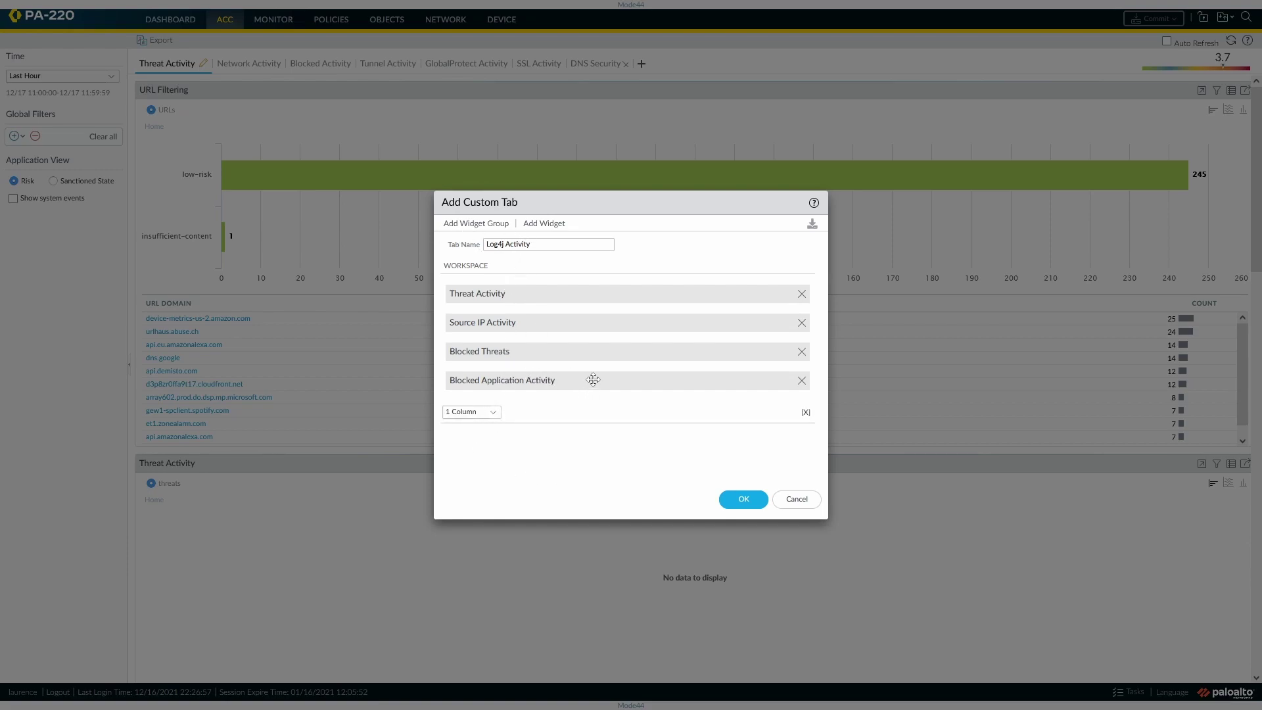
{"action": "left_click_drag", "start_coordinate": [592, 377], "coordinate": [586, 421]}
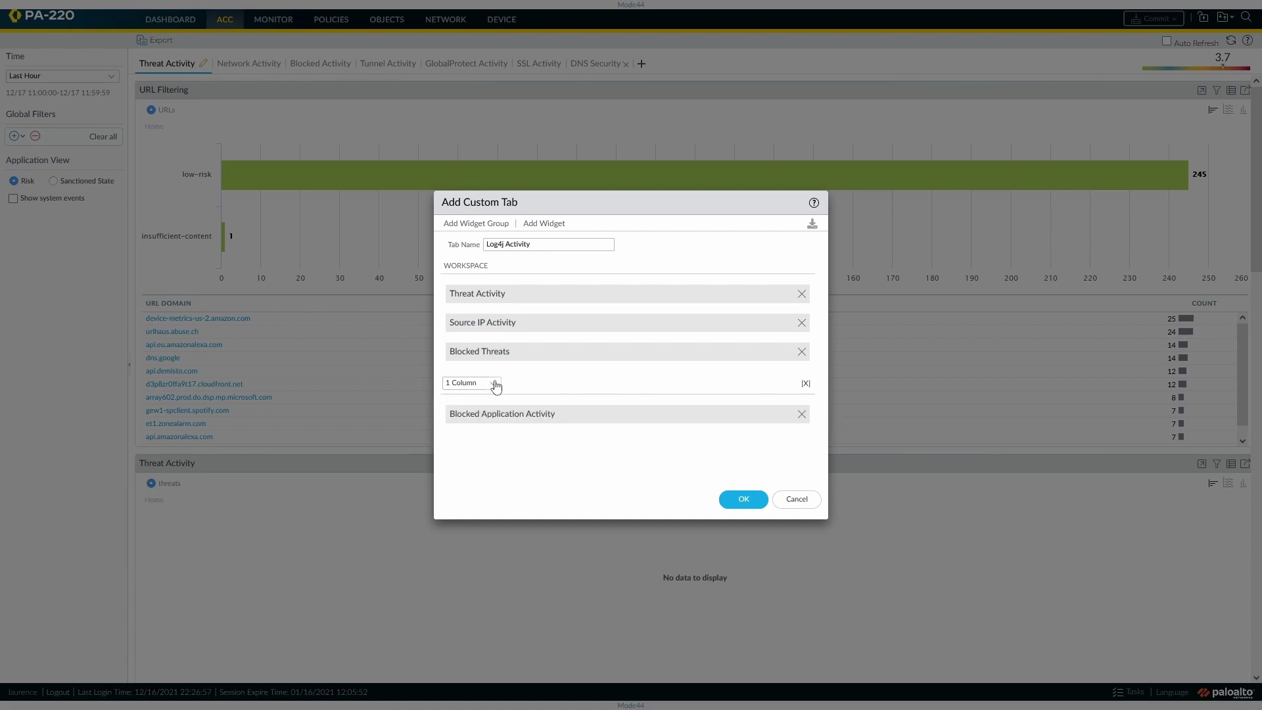
{"action": "left_click", "coordinate": [491, 384]}
{"action": "left_click", "coordinate": [467, 412]}
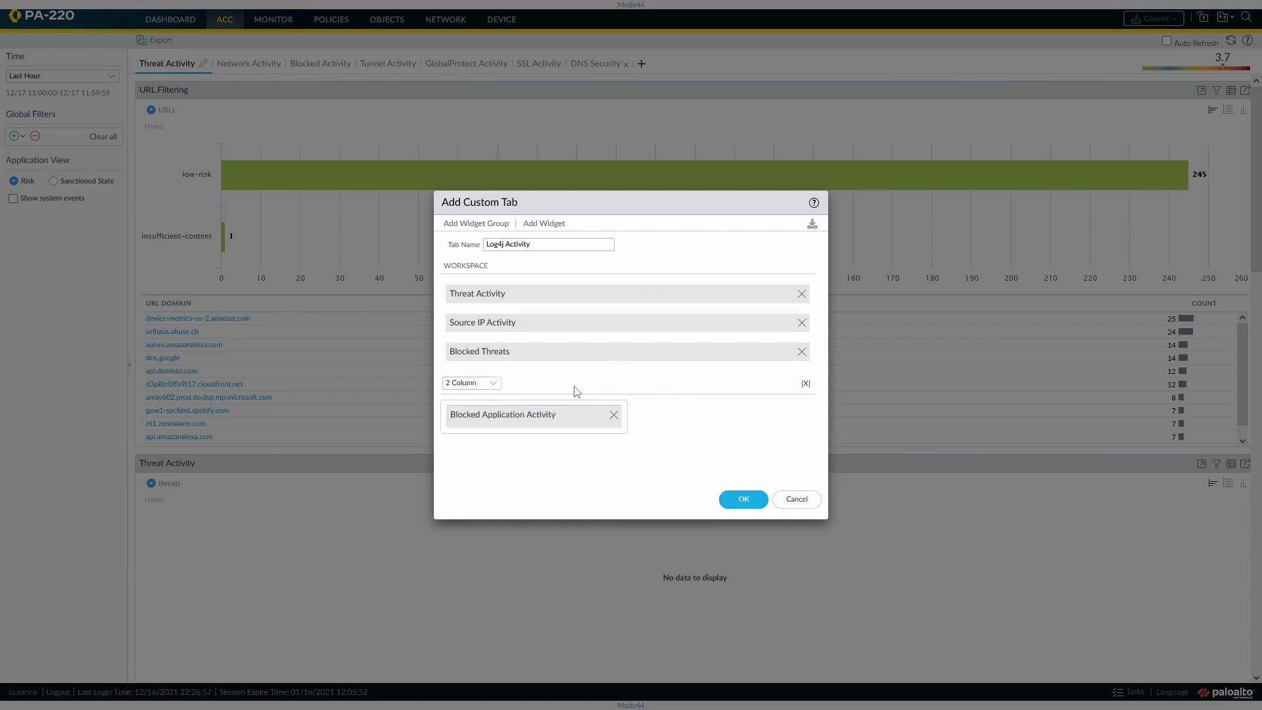
Step: Add a second 2-column group pairing Threat Activity with Source IP Activity; move Blocked Threats into the first
{"action": "left_click", "coordinate": [462, 223]}
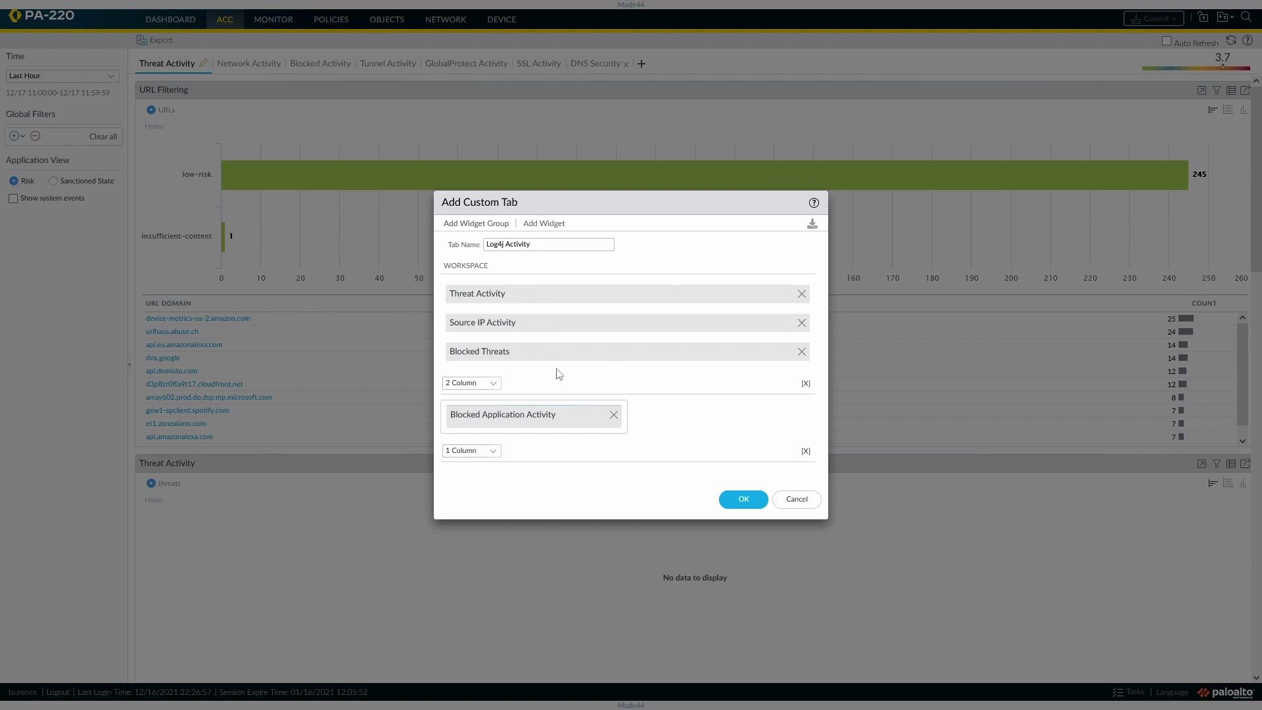
{"action": "left_click_drag", "start_coordinate": [535, 293], "coordinate": [545, 452]}
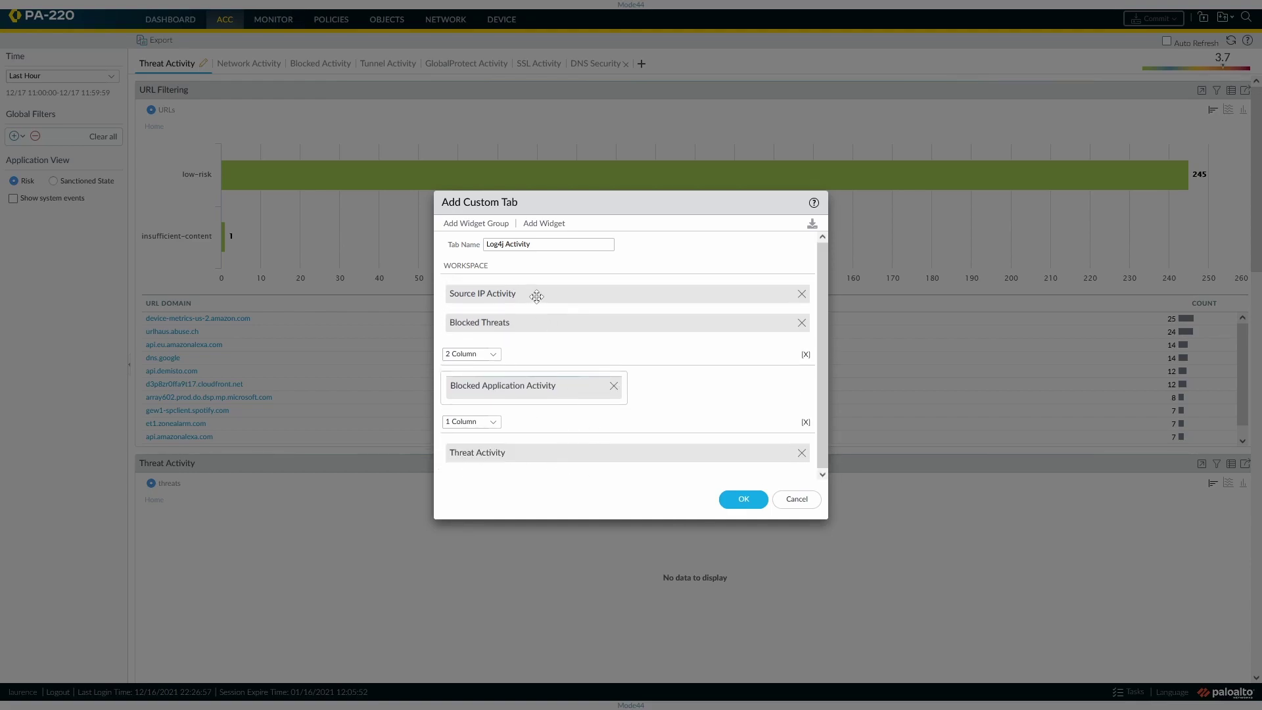
{"action": "left_click_drag", "start_coordinate": [537, 297], "coordinate": [529, 458]}
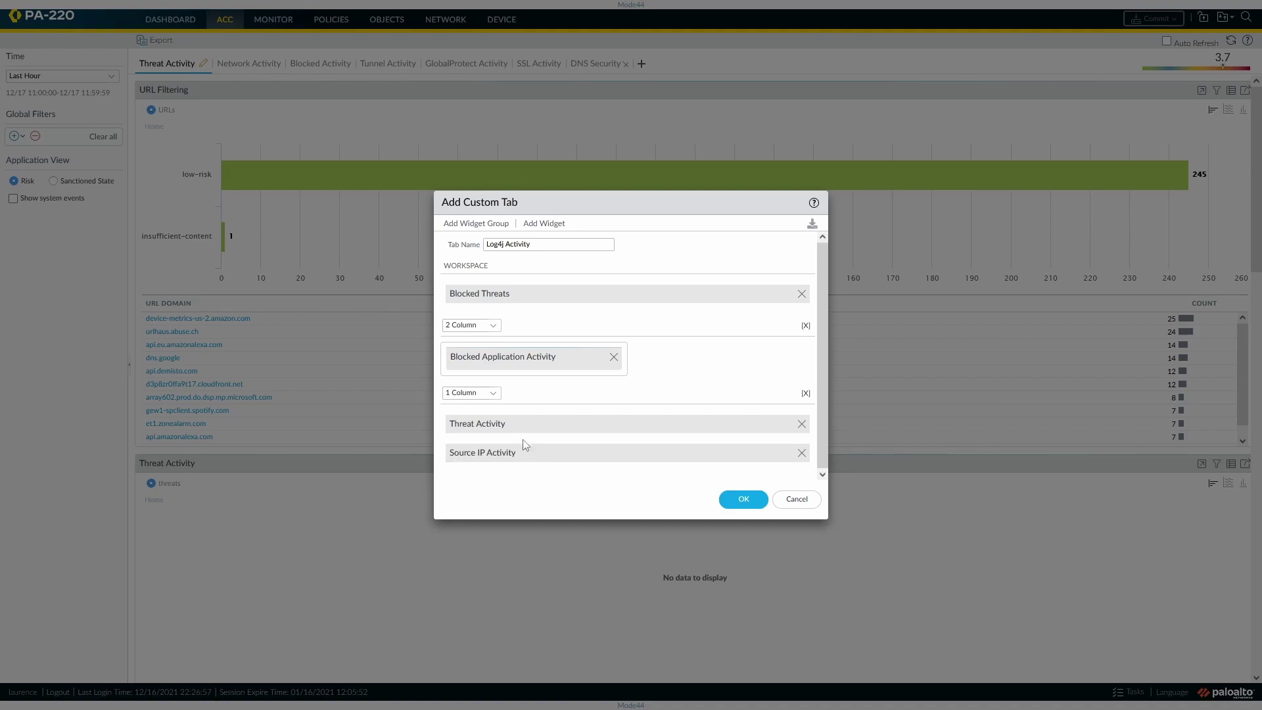
{"action": "left_click", "coordinate": [495, 394]}
{"action": "left_click", "coordinate": [471, 423]}
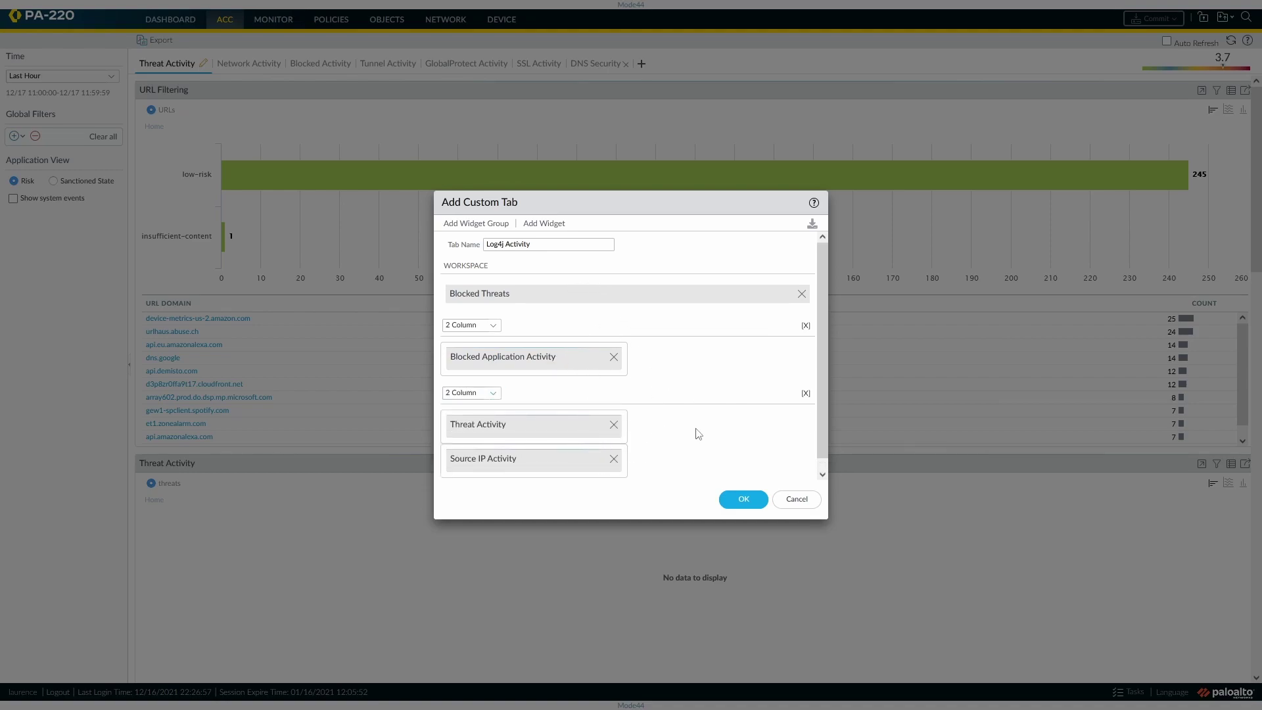
{"action": "left_click_drag", "start_coordinate": [566, 289], "coordinate": [695, 361]}
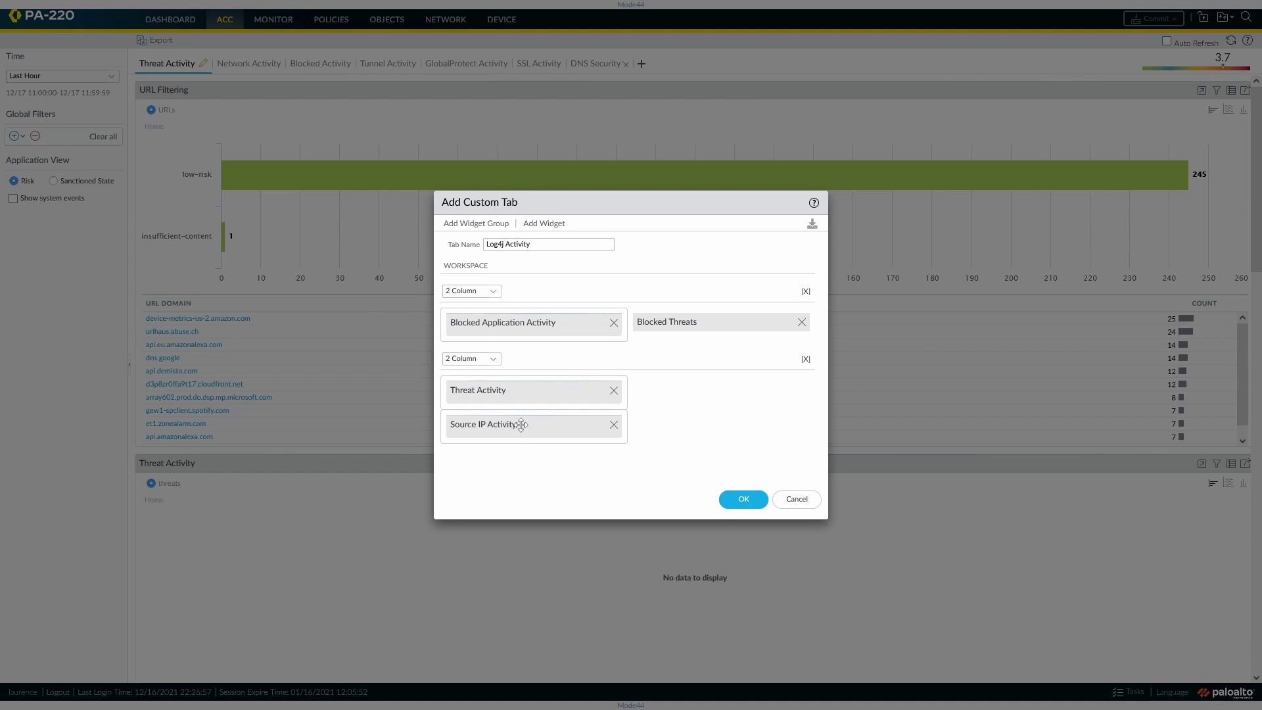
{"action": "left_click_drag", "start_coordinate": [521, 424], "coordinate": [712, 421]}
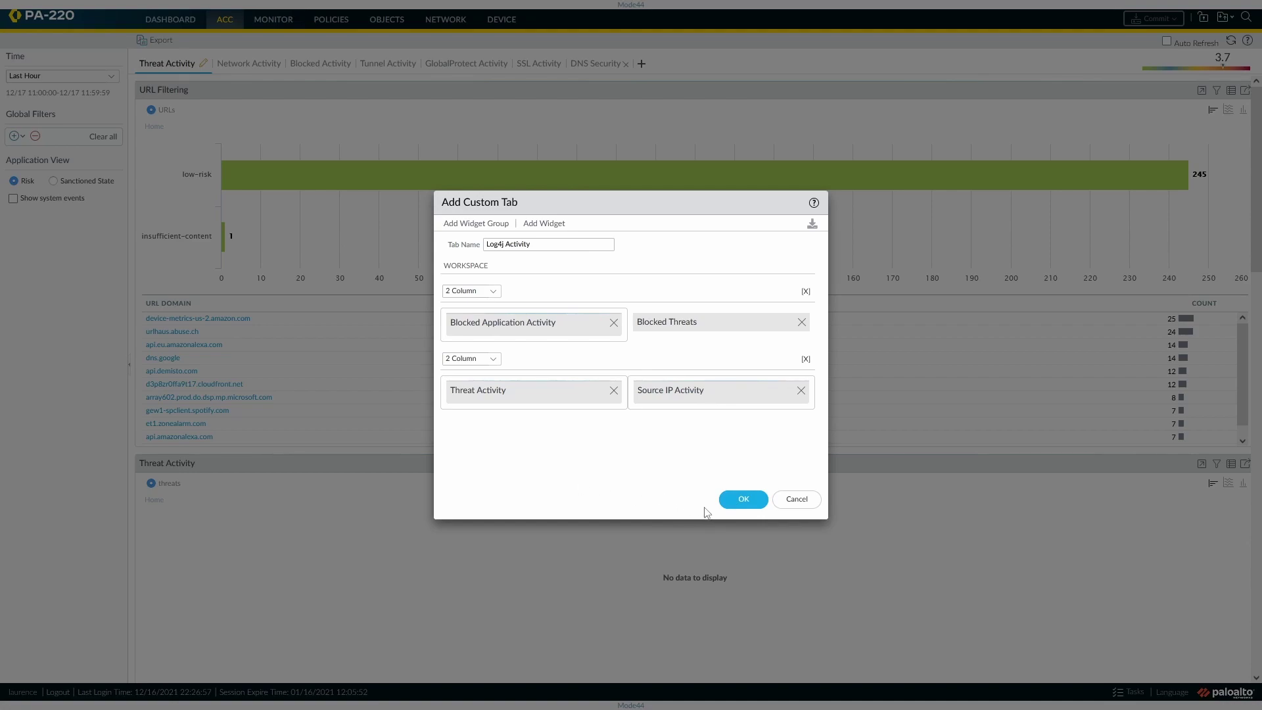
Step: Confirm the Log4j Activity tab and review its widgets; only Source IP Activity shows bytes
{"action": "left_click", "coordinate": [743, 501]}
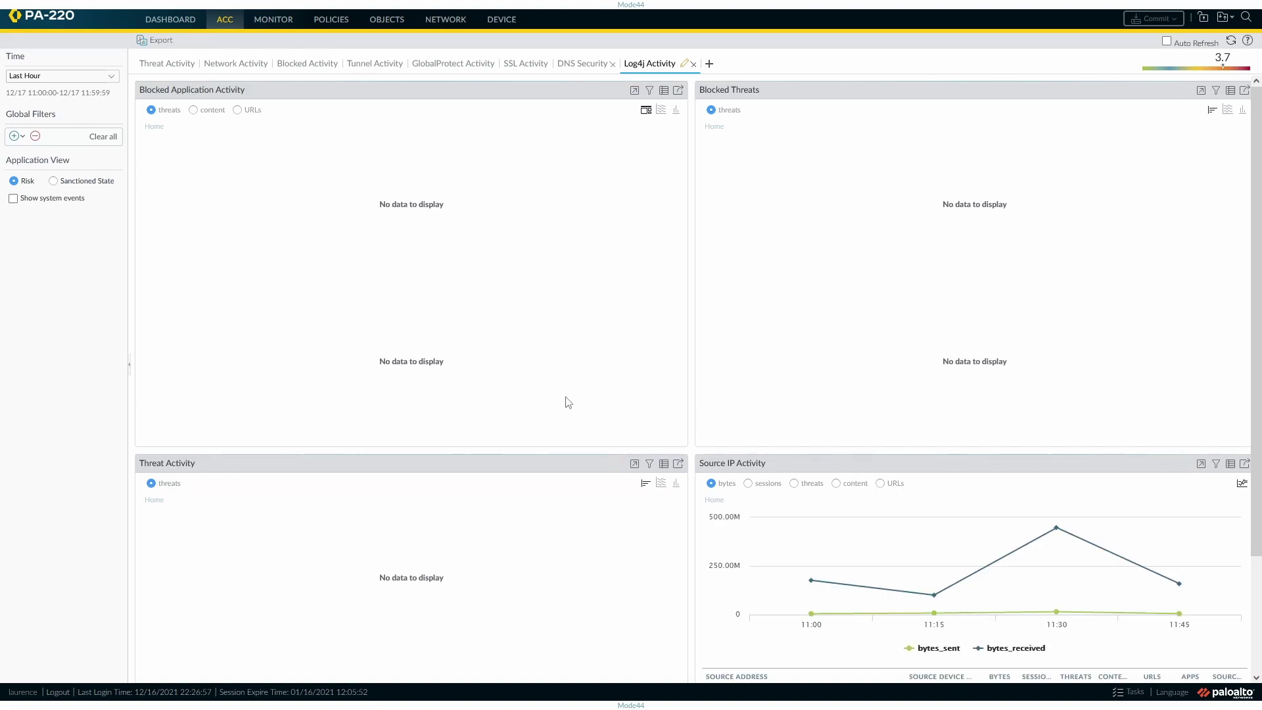
{"action": "mouse_move", "coordinate": [812, 580]}
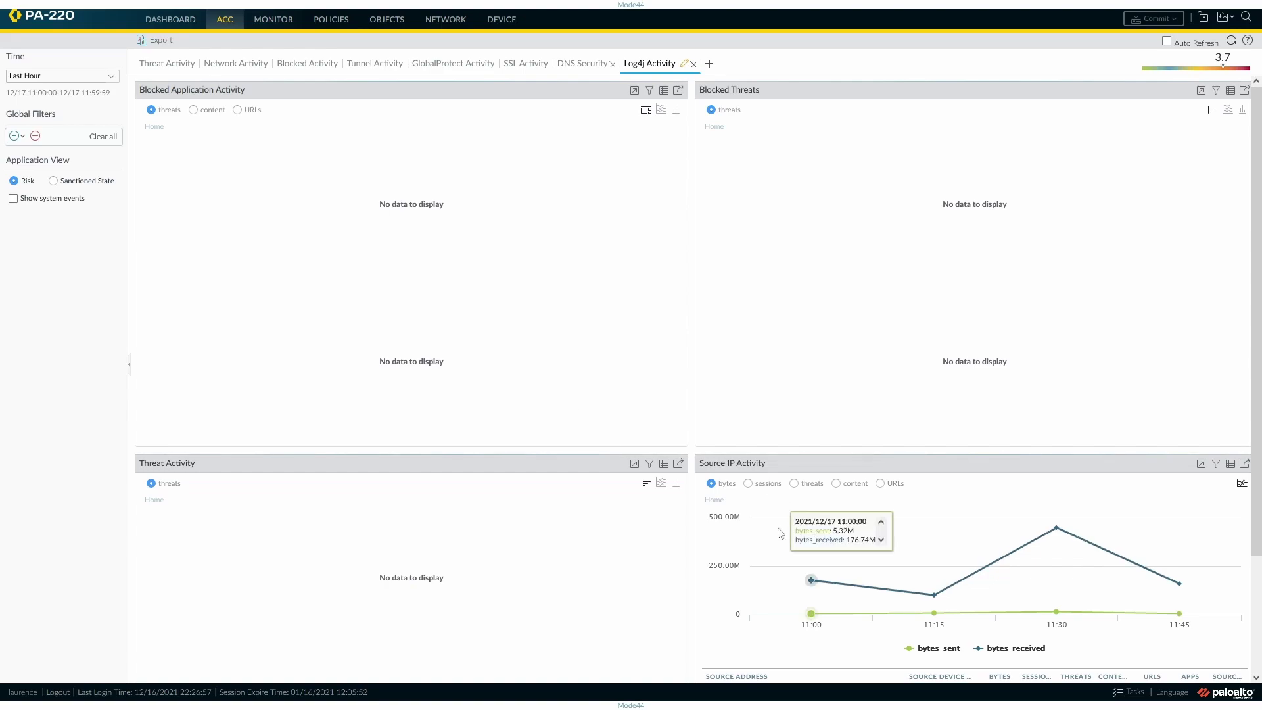
{"action": "scroll", "coordinate": [816, 565], "scroll_direction": "down", "scroll_amount": 3}
{"action": "scroll", "coordinate": [821, 513], "scroll_direction": "up", "scroll_amount": 3}
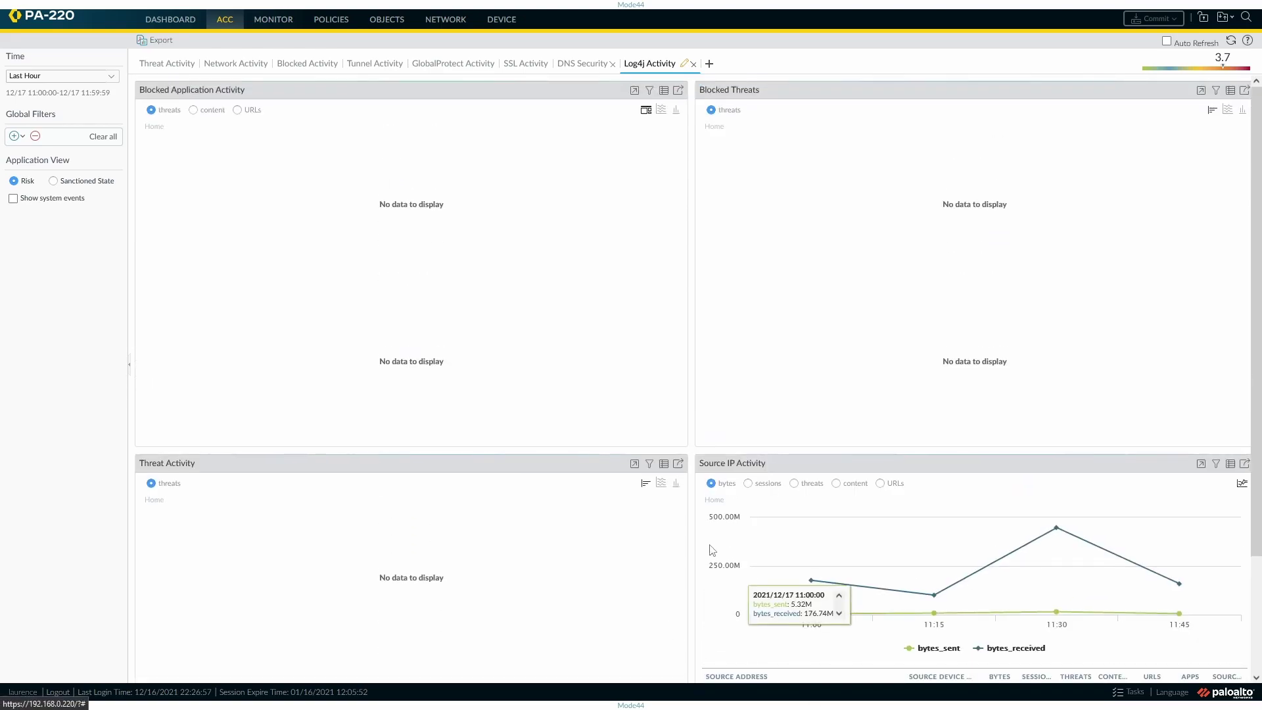
{"action": "scroll", "coordinate": [822, 513], "scroll_direction": "down", "scroll_amount": 5}
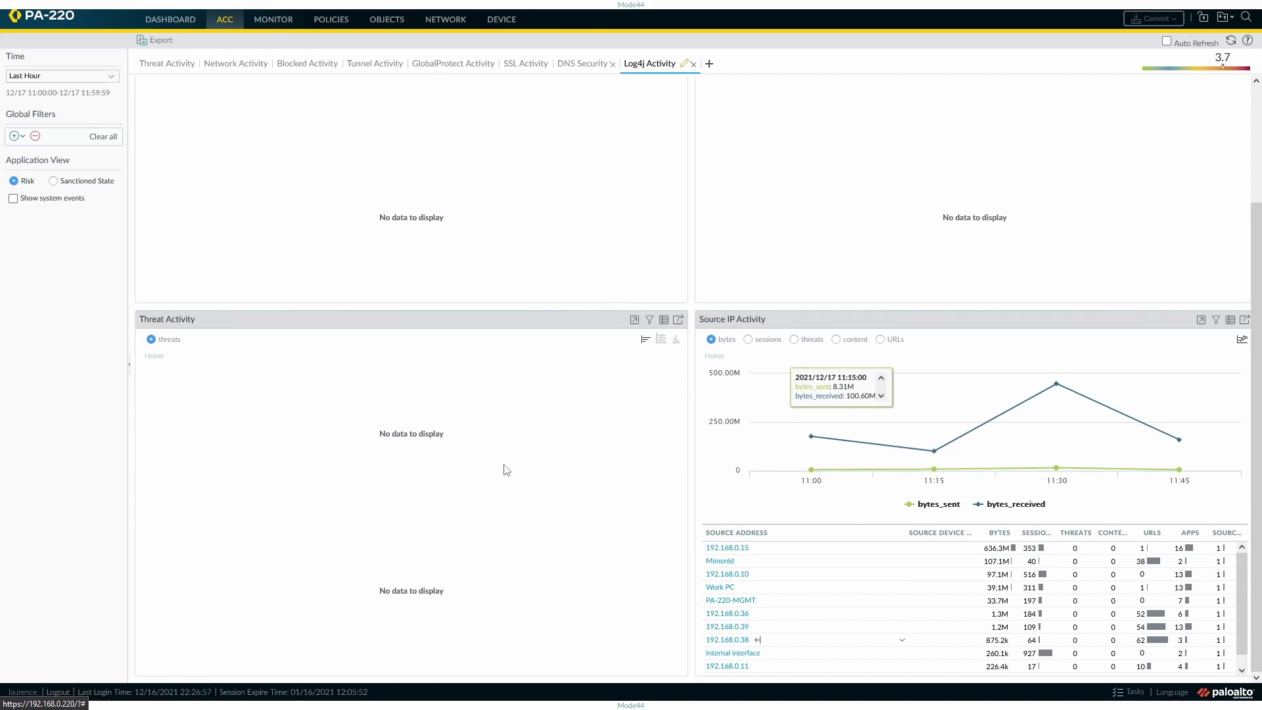
{"action": "scroll", "coordinate": [505, 468], "scroll_direction": "up", "scroll_amount": 3}
{"action": "scroll", "coordinate": [585, 279], "scroll_direction": "up", "scroll_amount": 3}
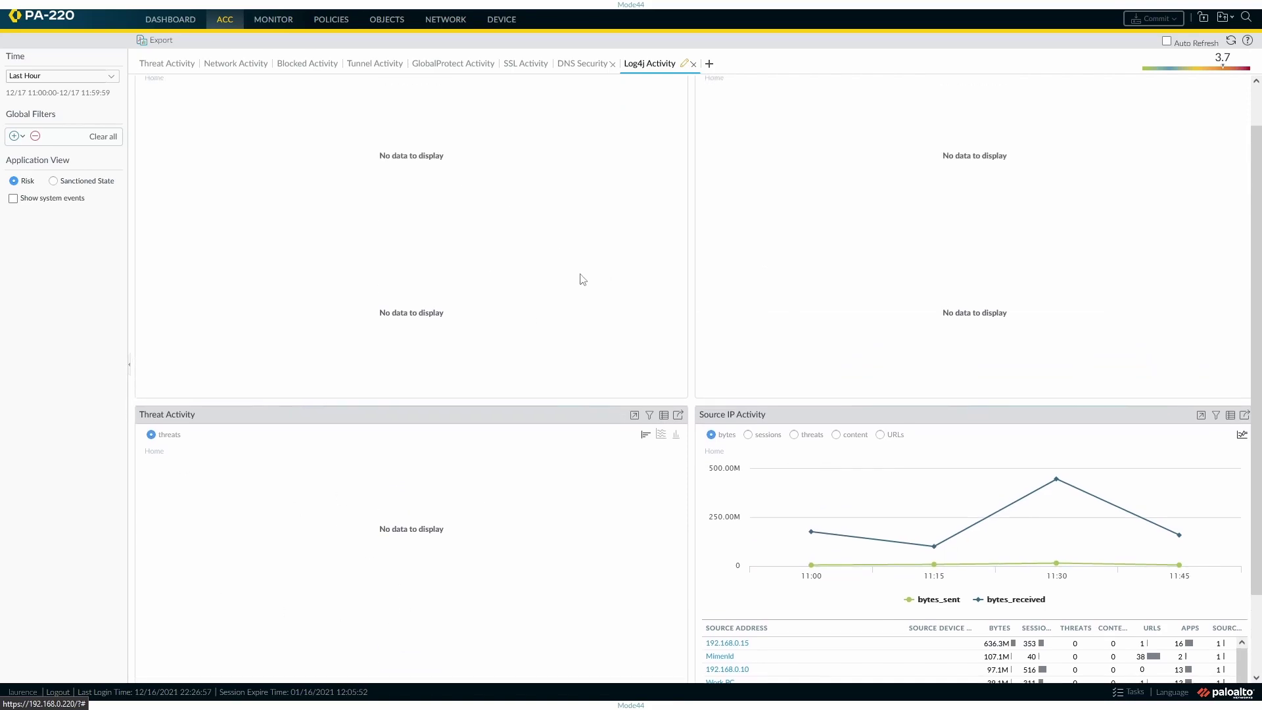
Step: Set the time range to Last 6 Hrs, toggle Blocked Application Activity to URLs and back, then edit the tab
{"action": "left_click", "coordinate": [111, 76]}
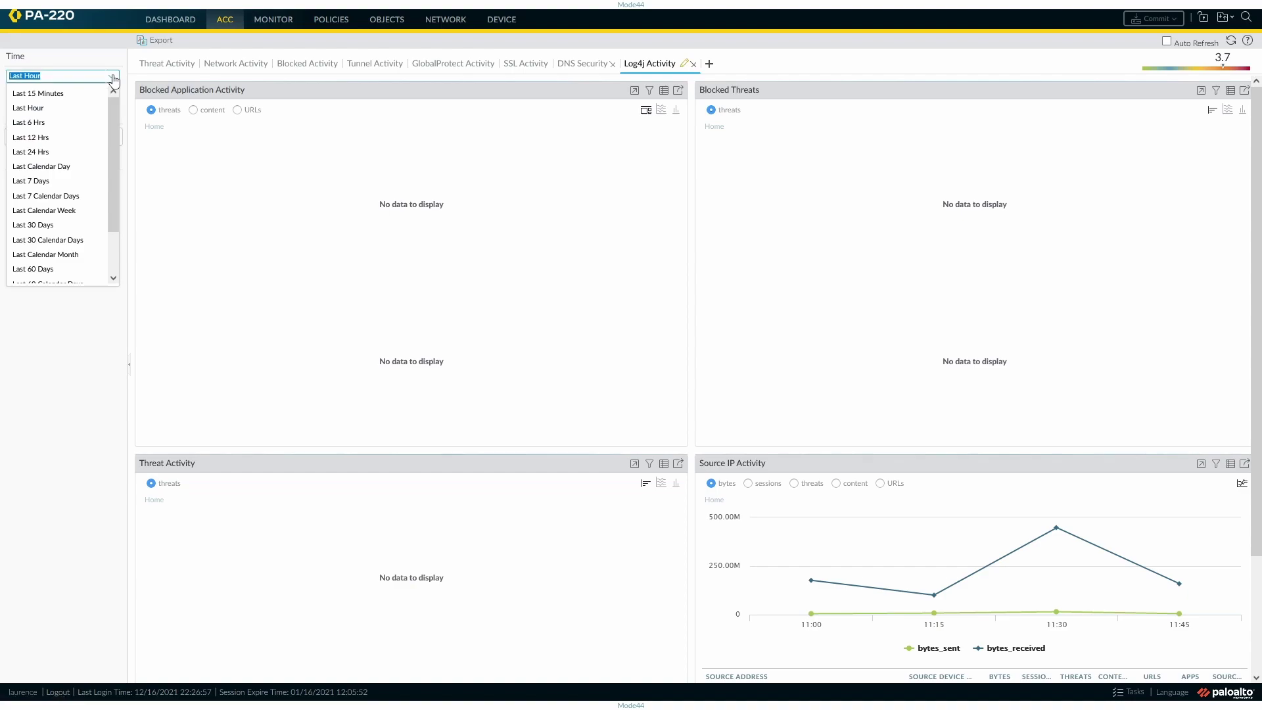
{"action": "left_click", "coordinate": [28, 123]}
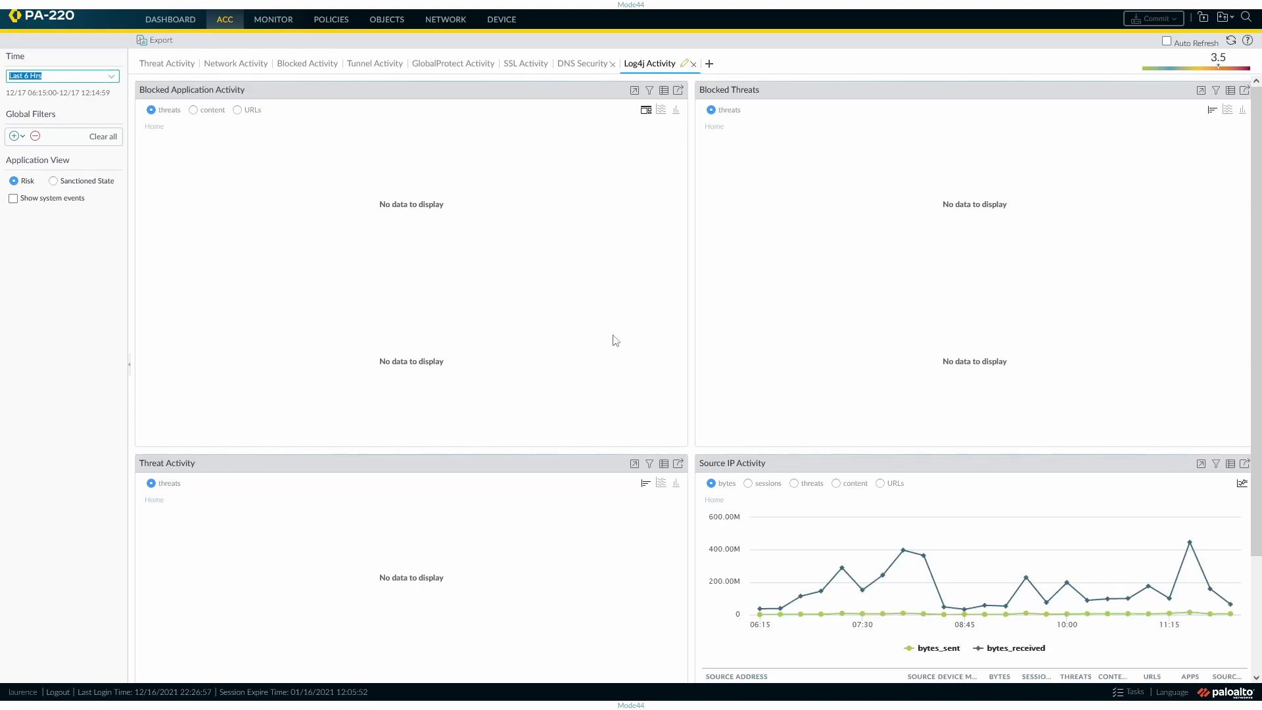
{"action": "left_click", "coordinate": [237, 110]}
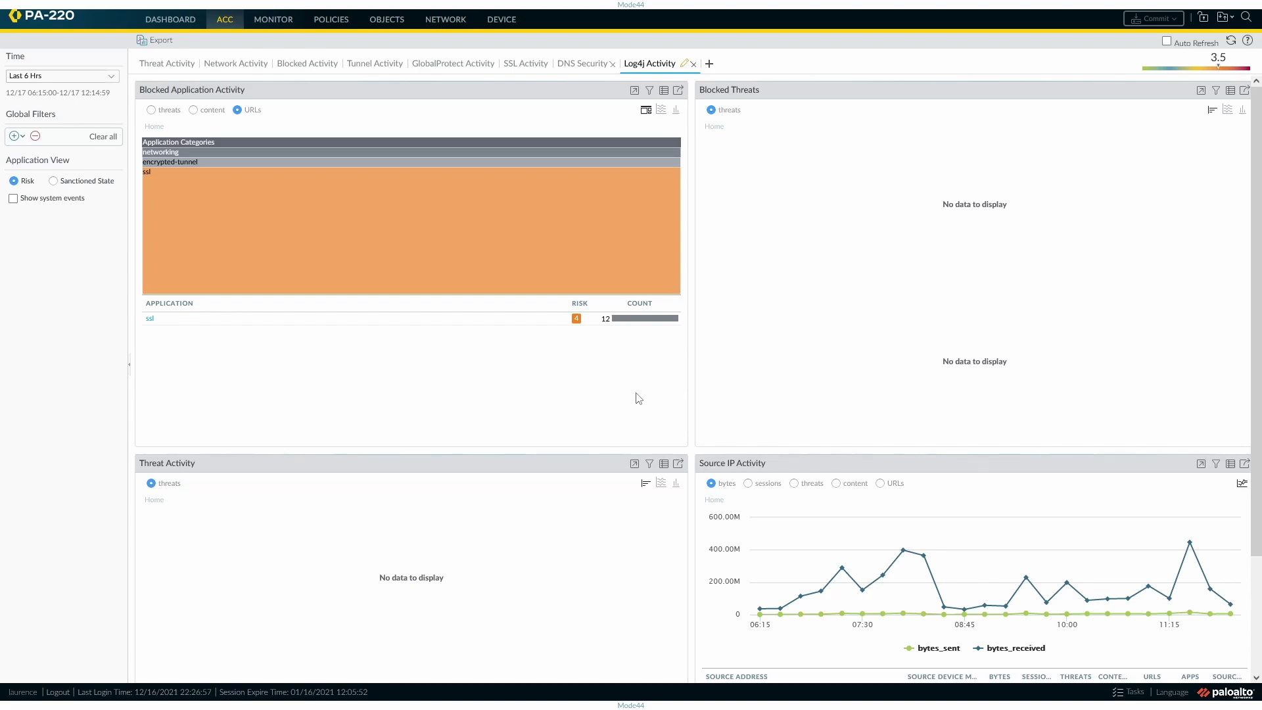
{"action": "left_click", "coordinate": [151, 111]}
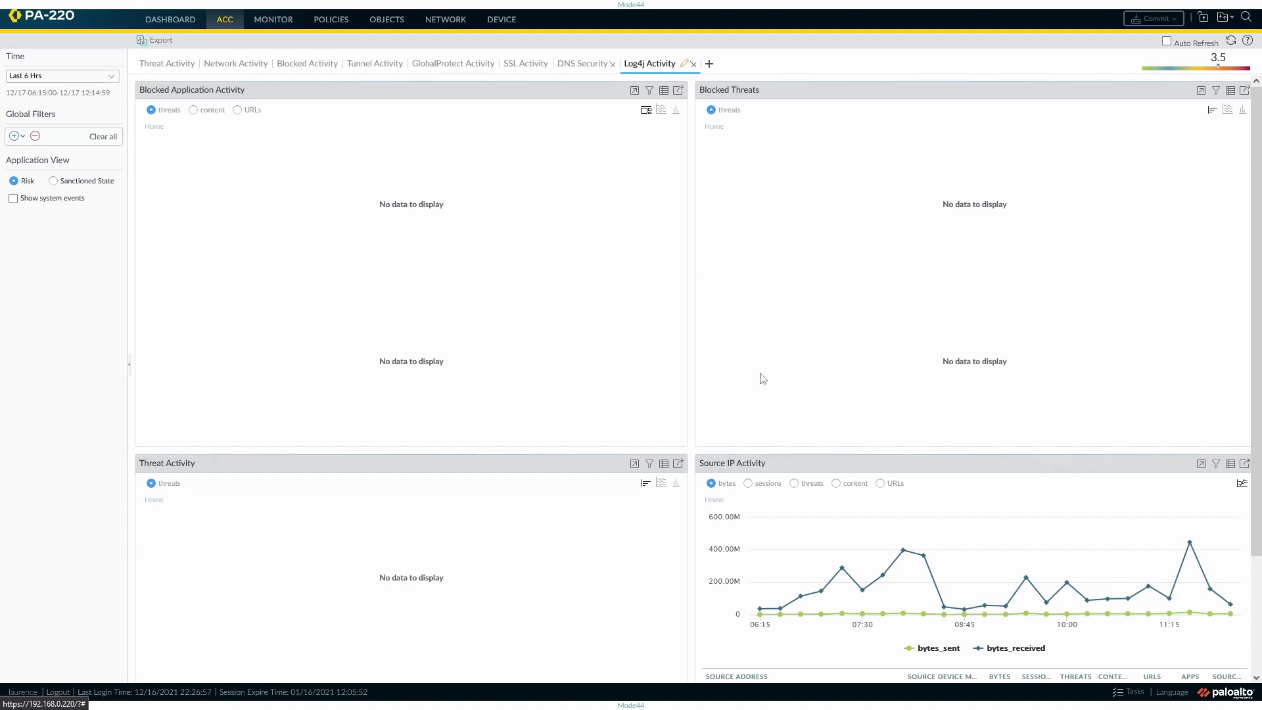
{"action": "left_click", "coordinate": [684, 64]}
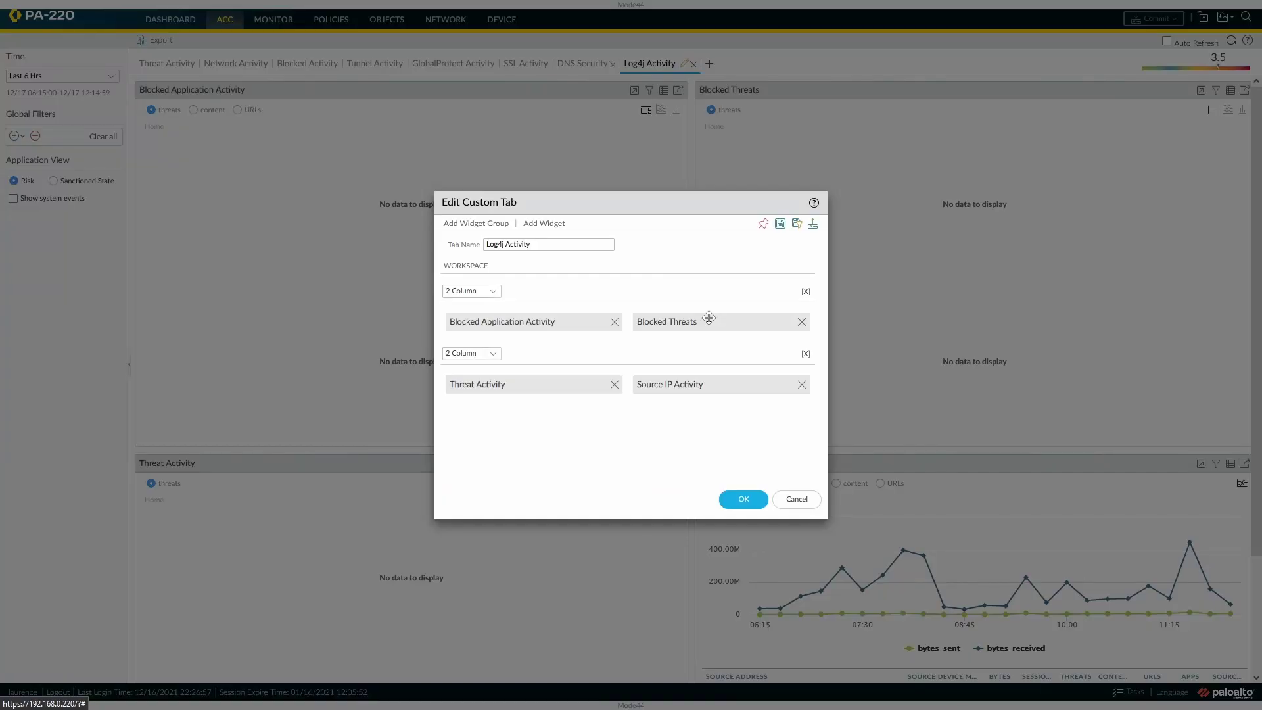
Step: Close the Log4j settings, open and cancel Threat Activity's settings, then return to Log4j Activity
{"action": "left_click", "coordinate": [761, 225]}
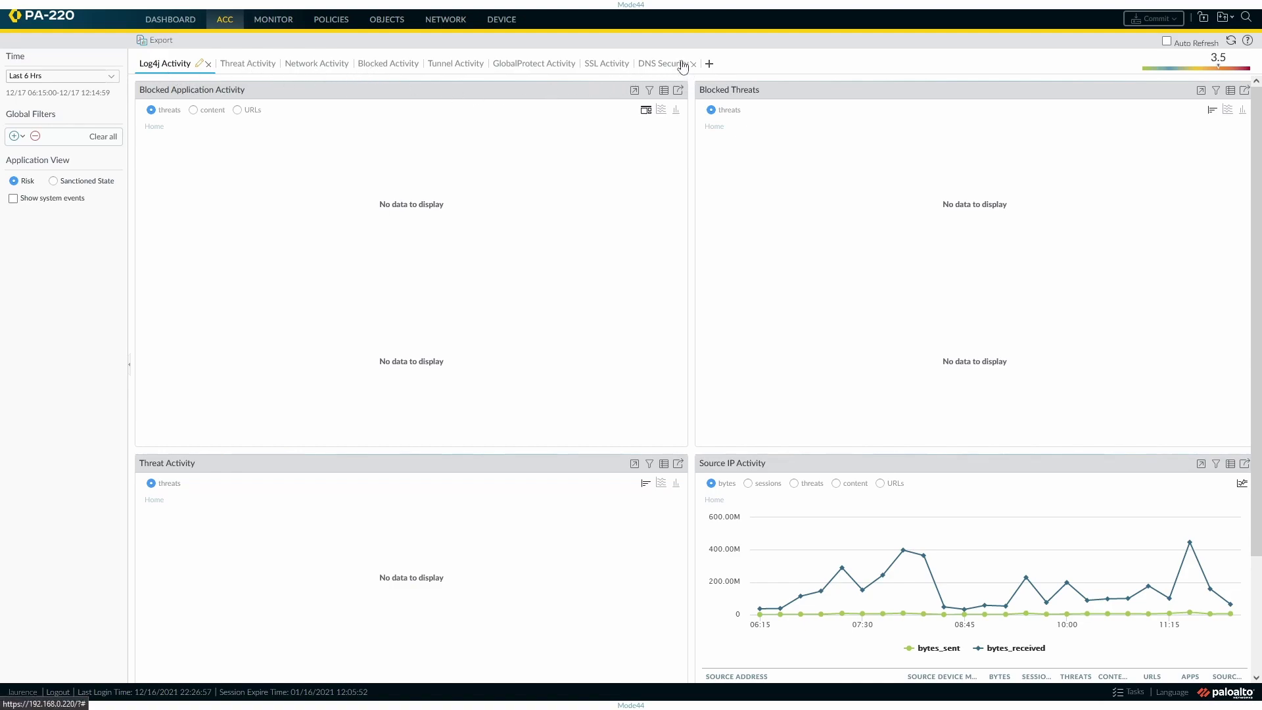
{"action": "left_click", "coordinate": [261, 66]}
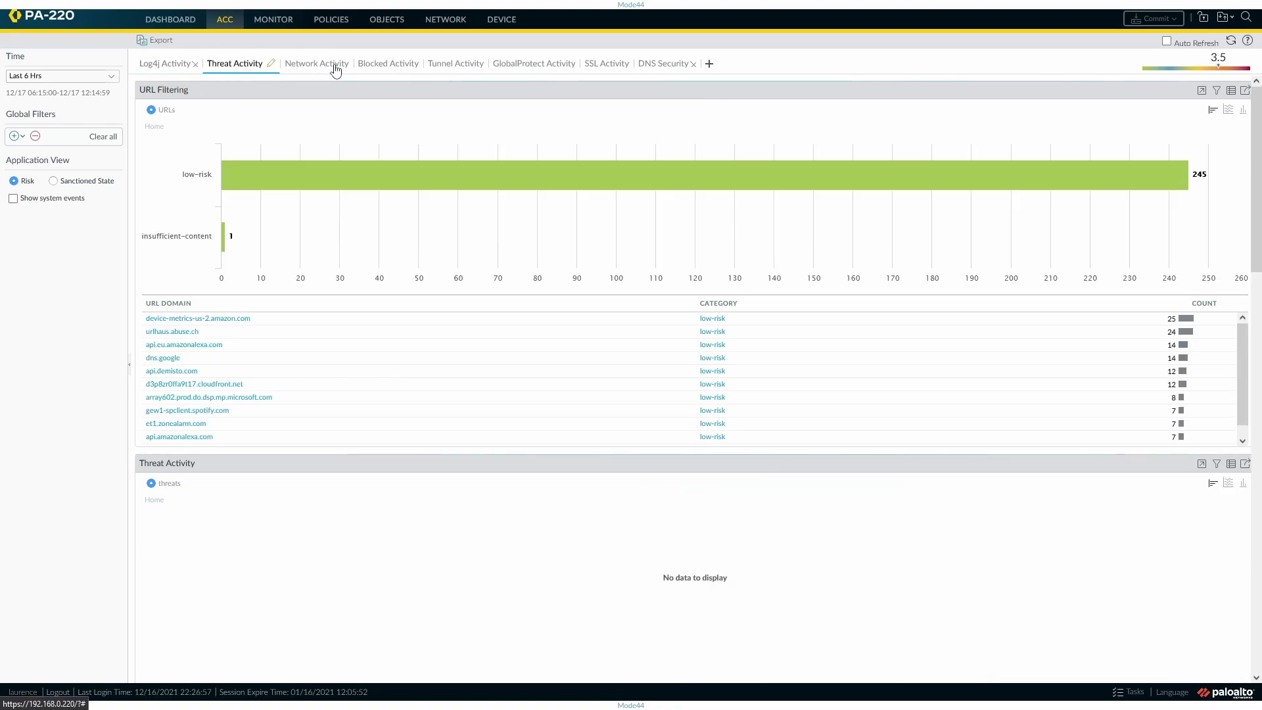
{"action": "left_click", "coordinate": [270, 63]}
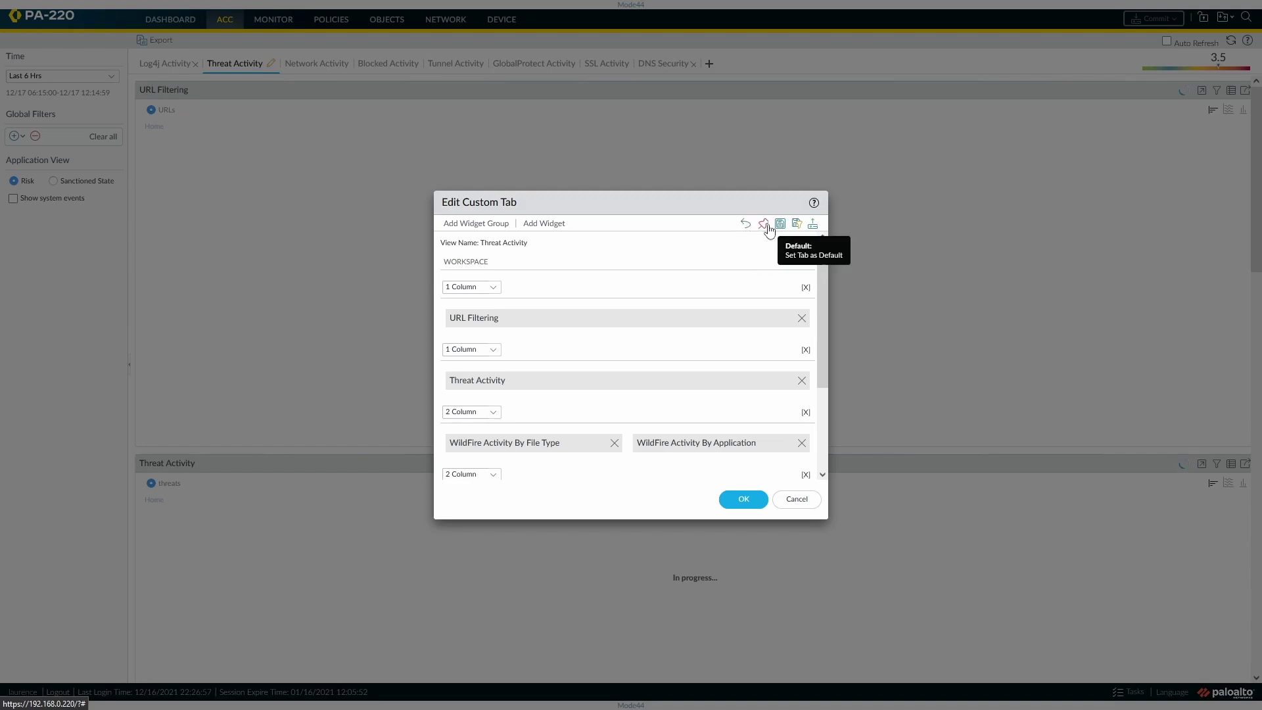
{"action": "left_click", "coordinate": [797, 499]}
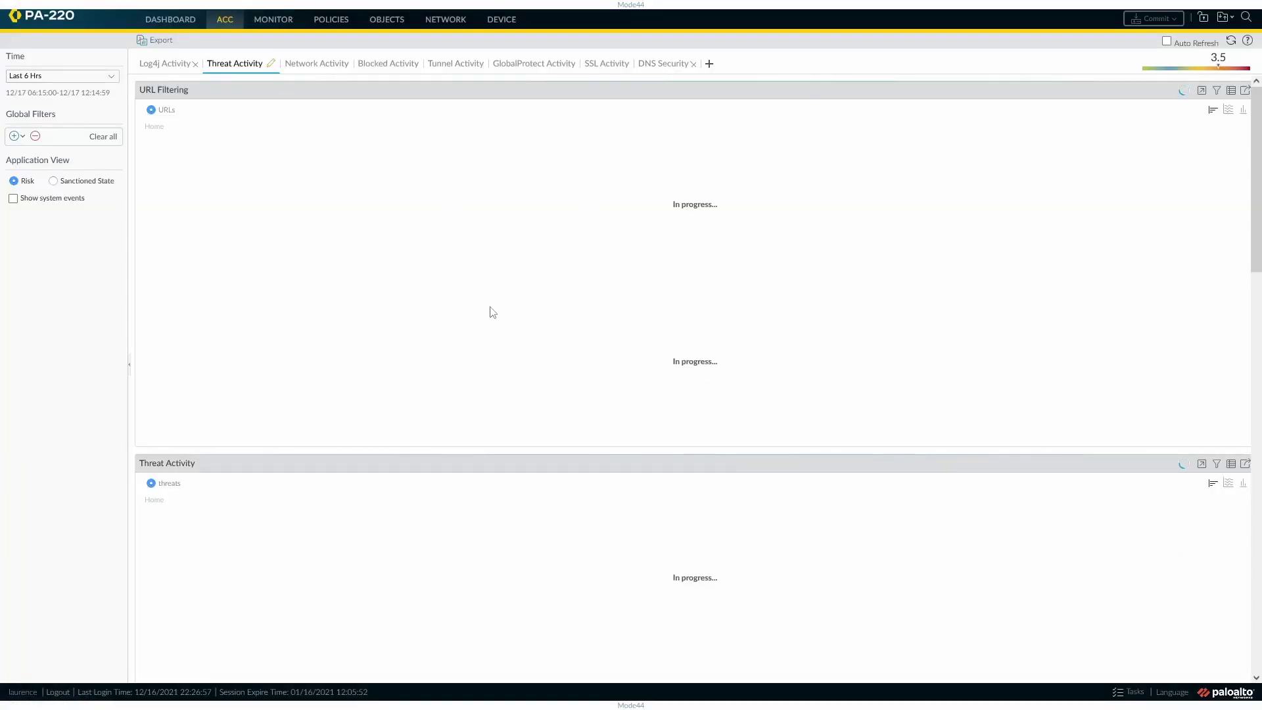
{"action": "left_click", "coordinate": [178, 65]}
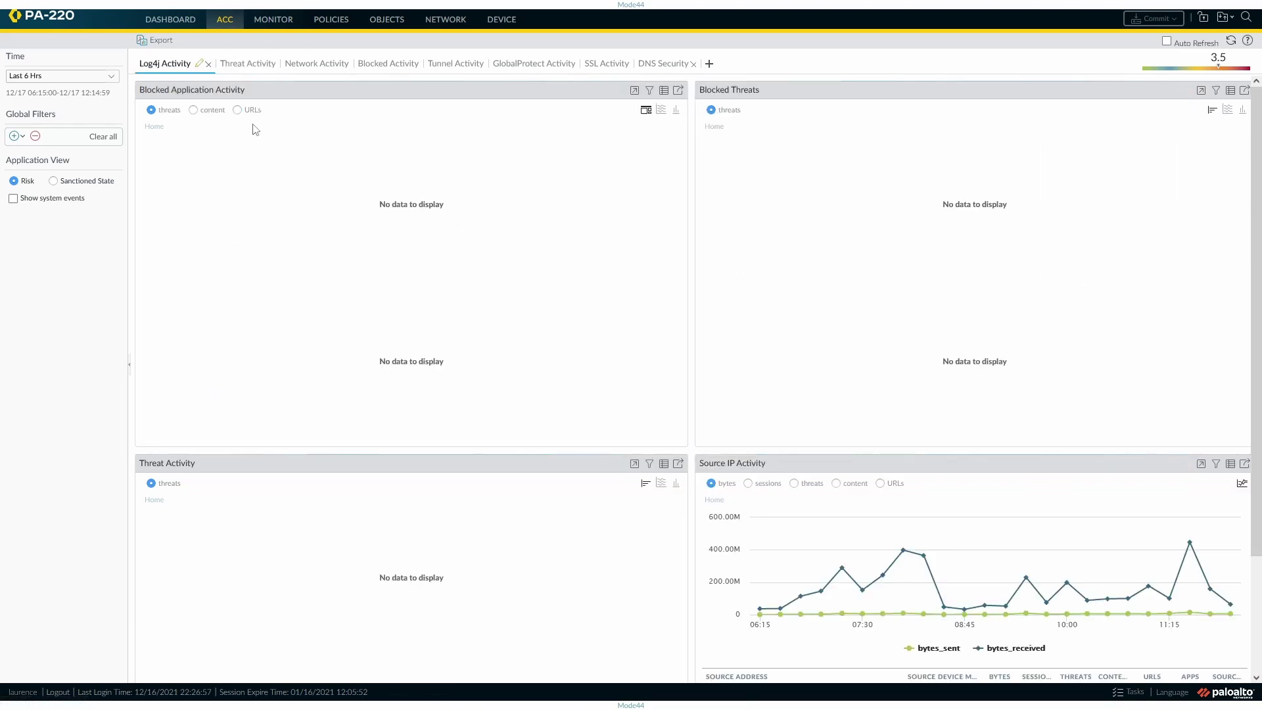
Step: Open the tab filter setup and add Threat Name filters 91991 and 91994
{"action": "left_click", "coordinate": [198, 63]}
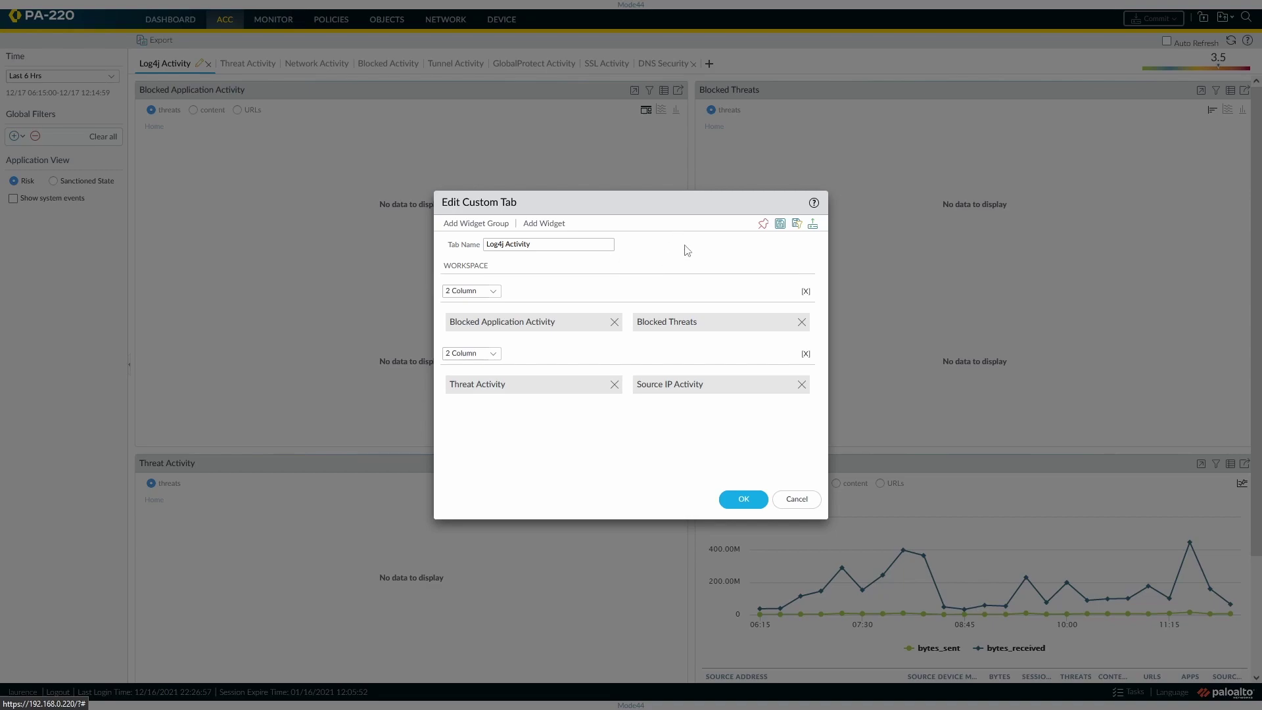
{"action": "left_click", "coordinate": [797, 224]}
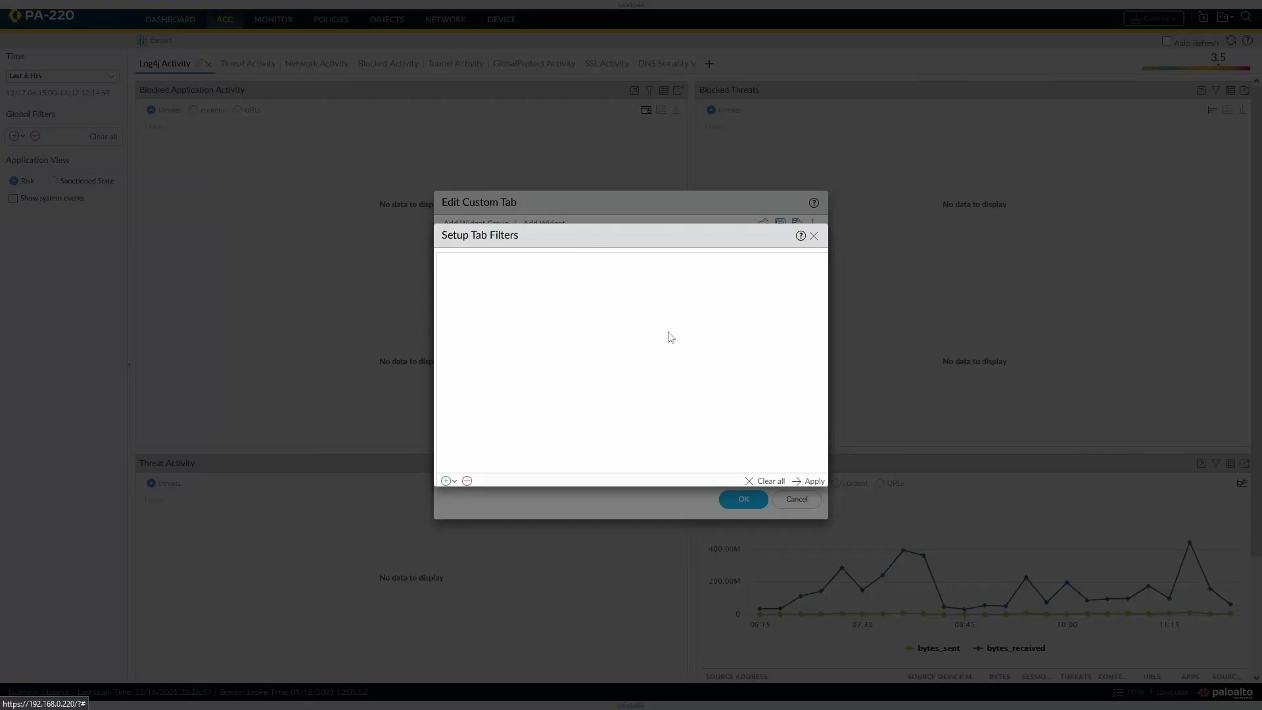
{"action": "left_click", "coordinate": [447, 481]}
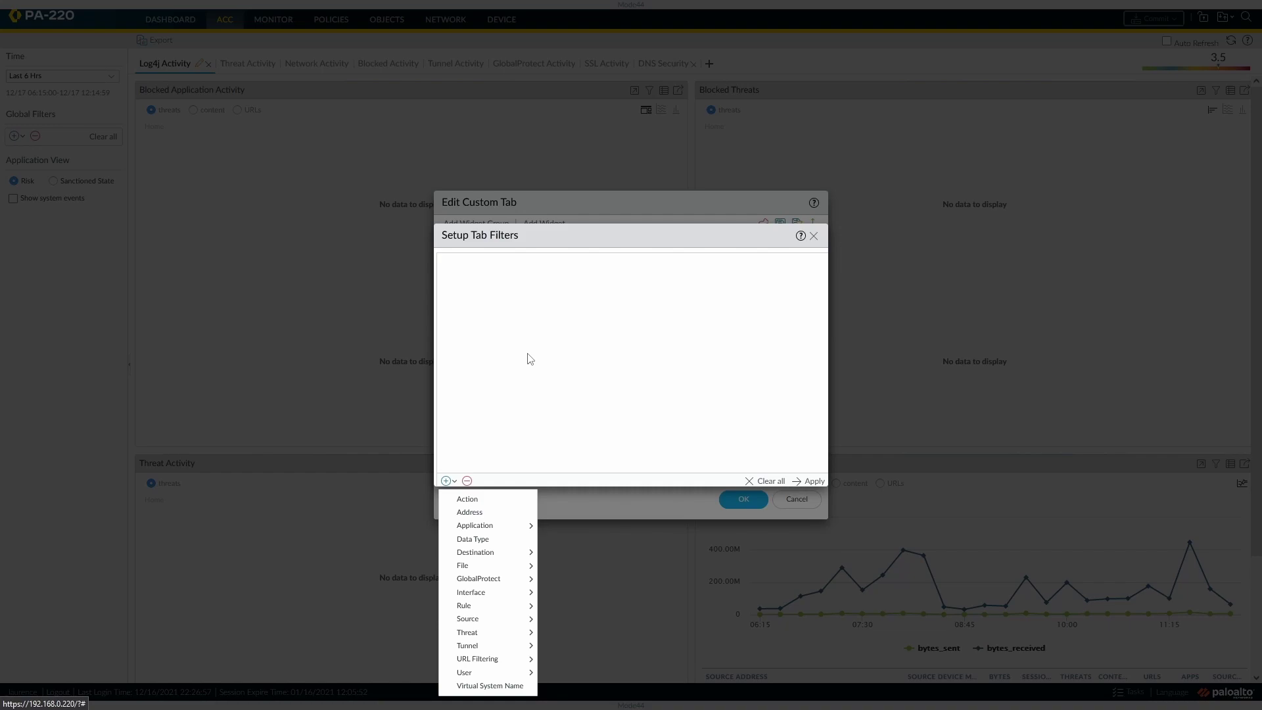
{"action": "mouse_move", "coordinate": [493, 634]}
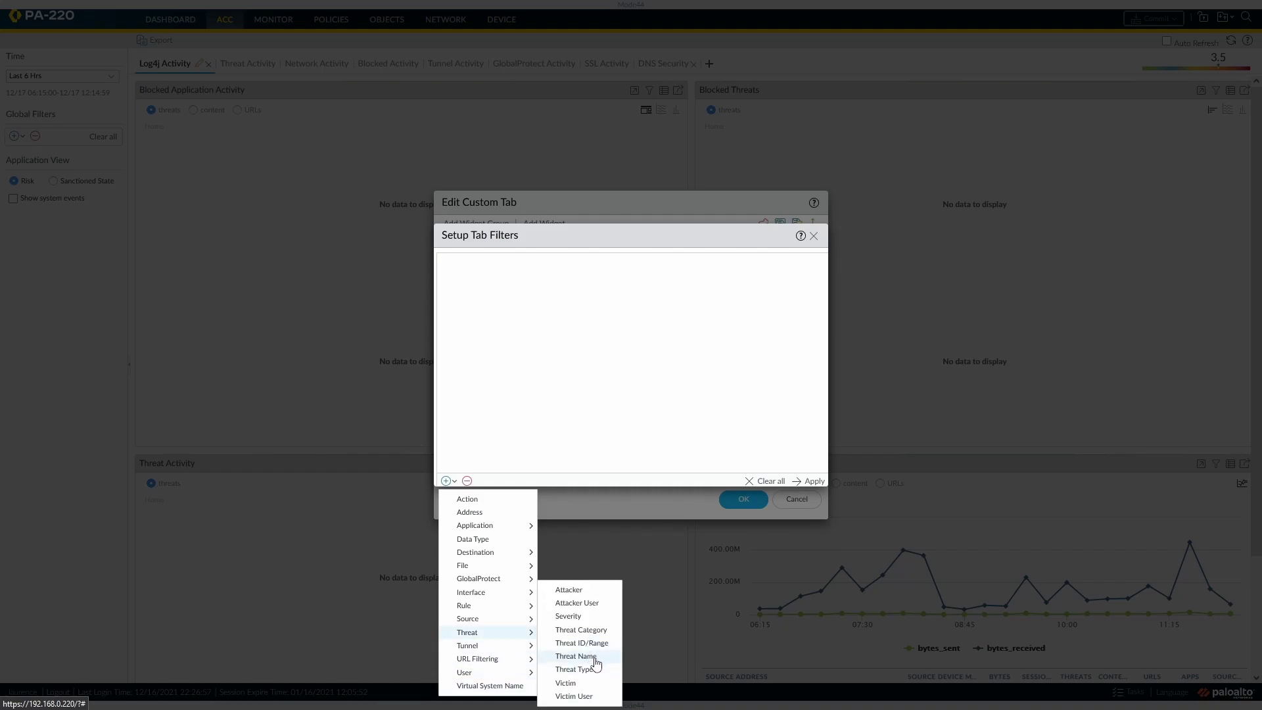
{"action": "left_click", "coordinate": [577, 657]}
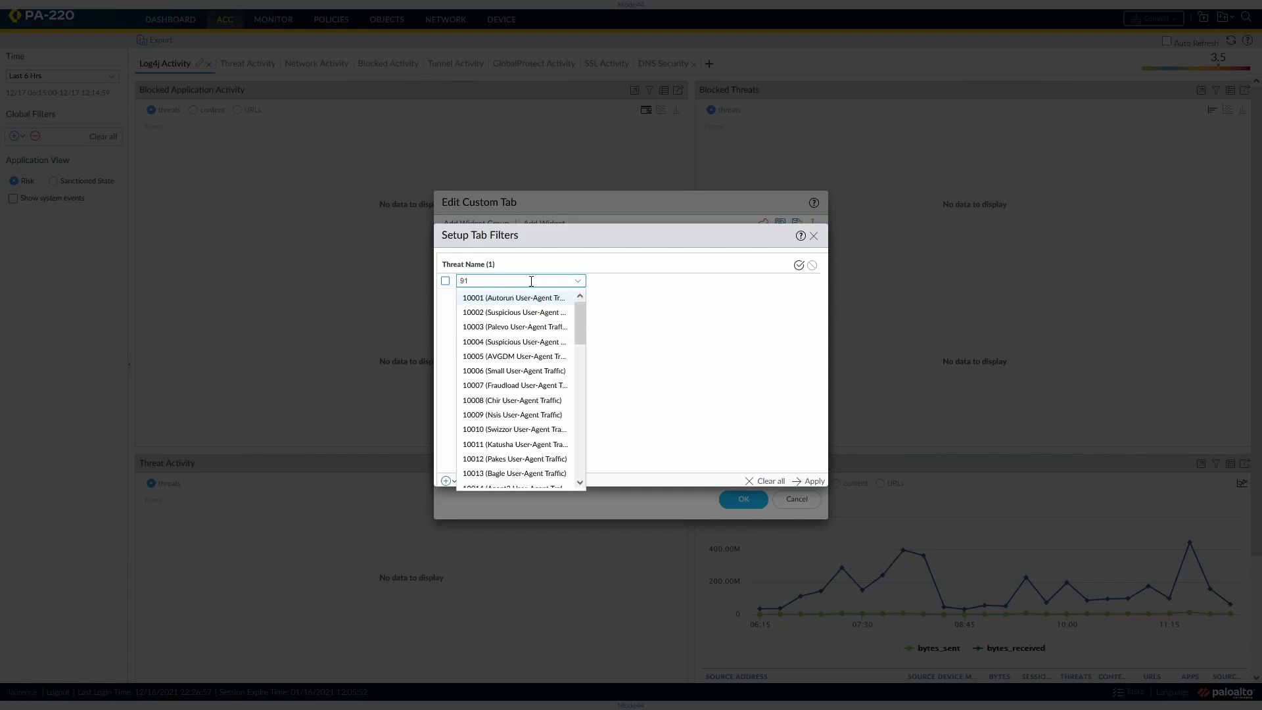
{"action": "type", "text": "991"}
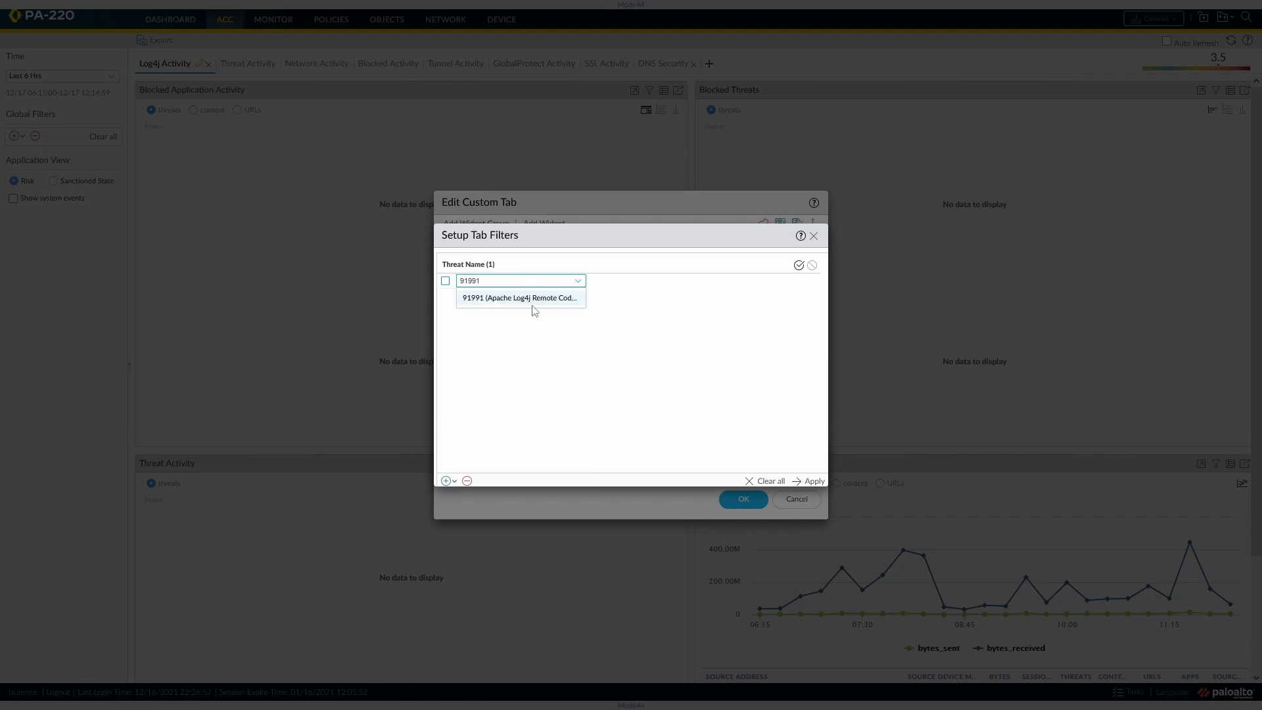
{"action": "left_click", "coordinate": [587, 344]}
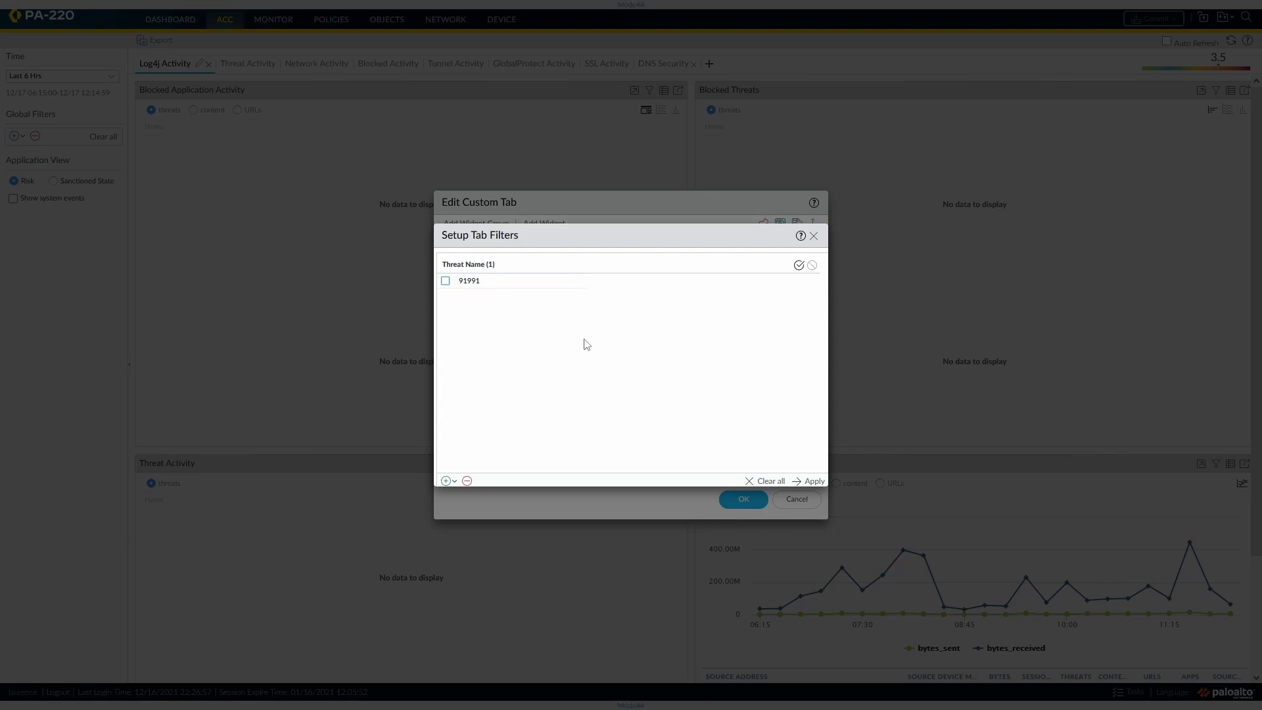
{"action": "left_click", "coordinate": [452, 482]}
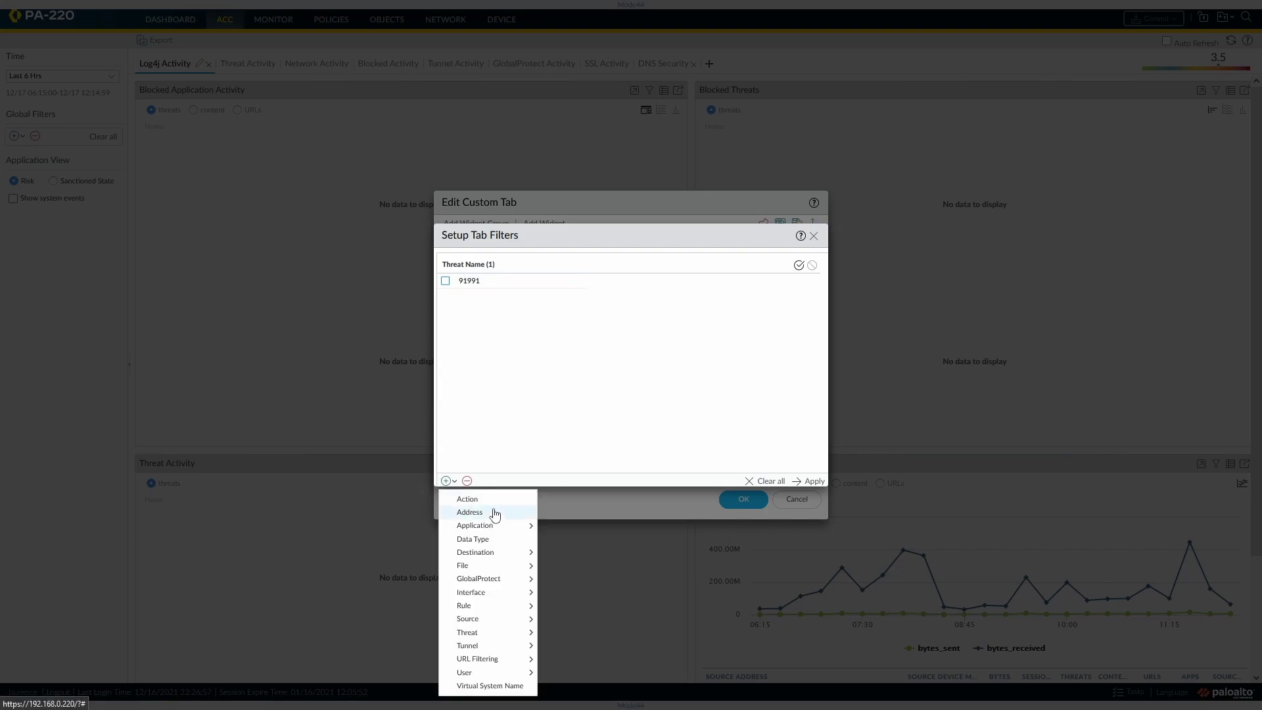
{"action": "mouse_move", "coordinate": [501, 633]}
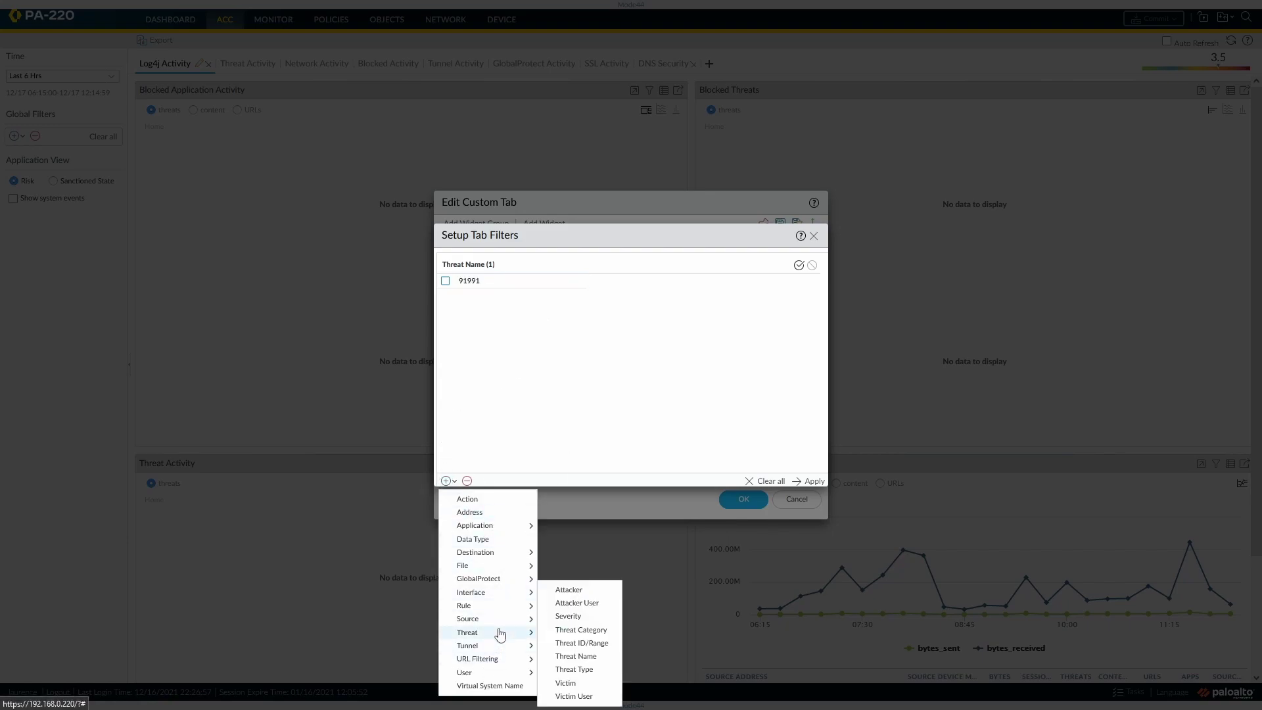
{"action": "left_click", "coordinate": [577, 657]}
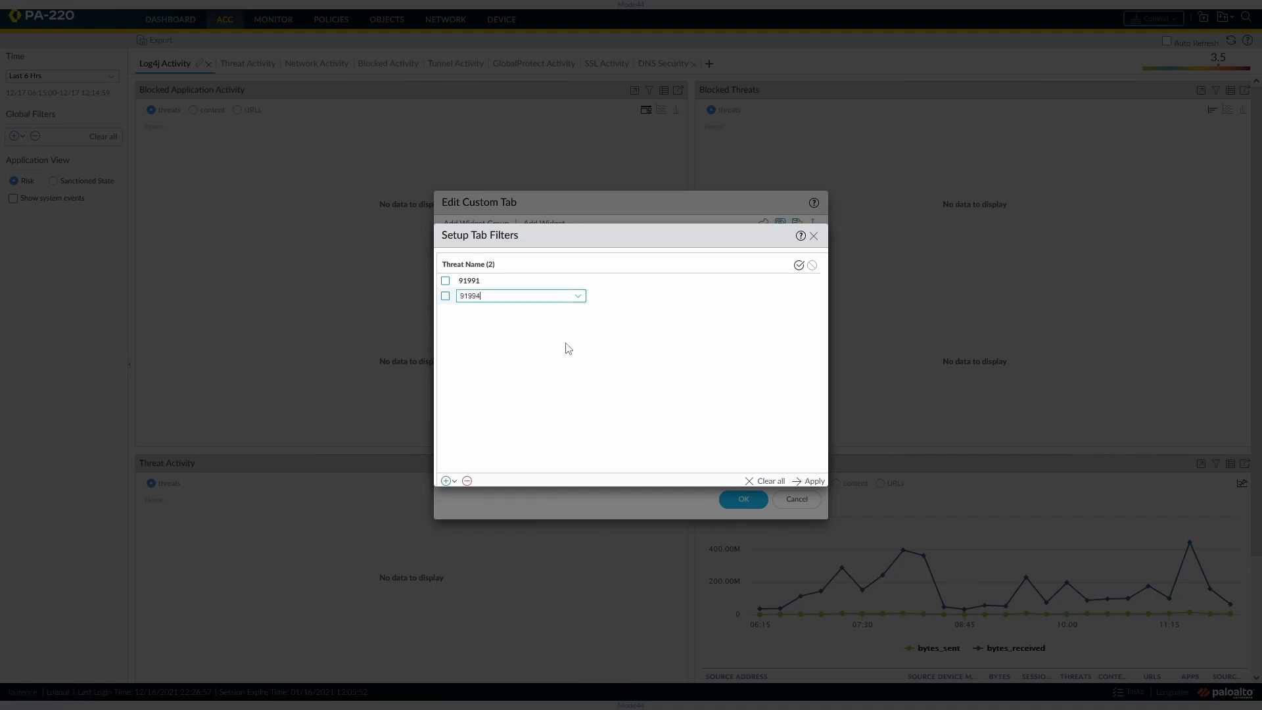
{"action": "left_click", "coordinate": [534, 366]}
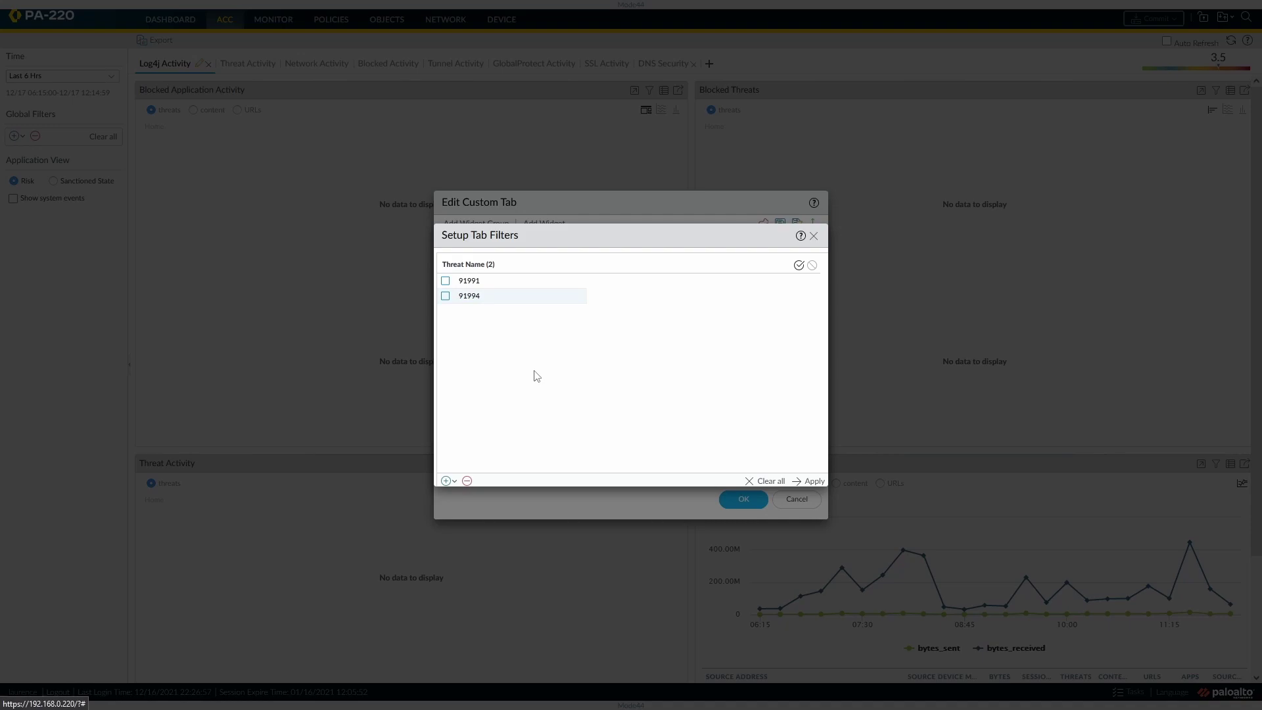
Step: Add a third Threat Name filter for 91995, correcting a wrongly filled value
{"action": "left_click", "coordinate": [458, 482]}
{"action": "mouse_move", "coordinate": [512, 633]}
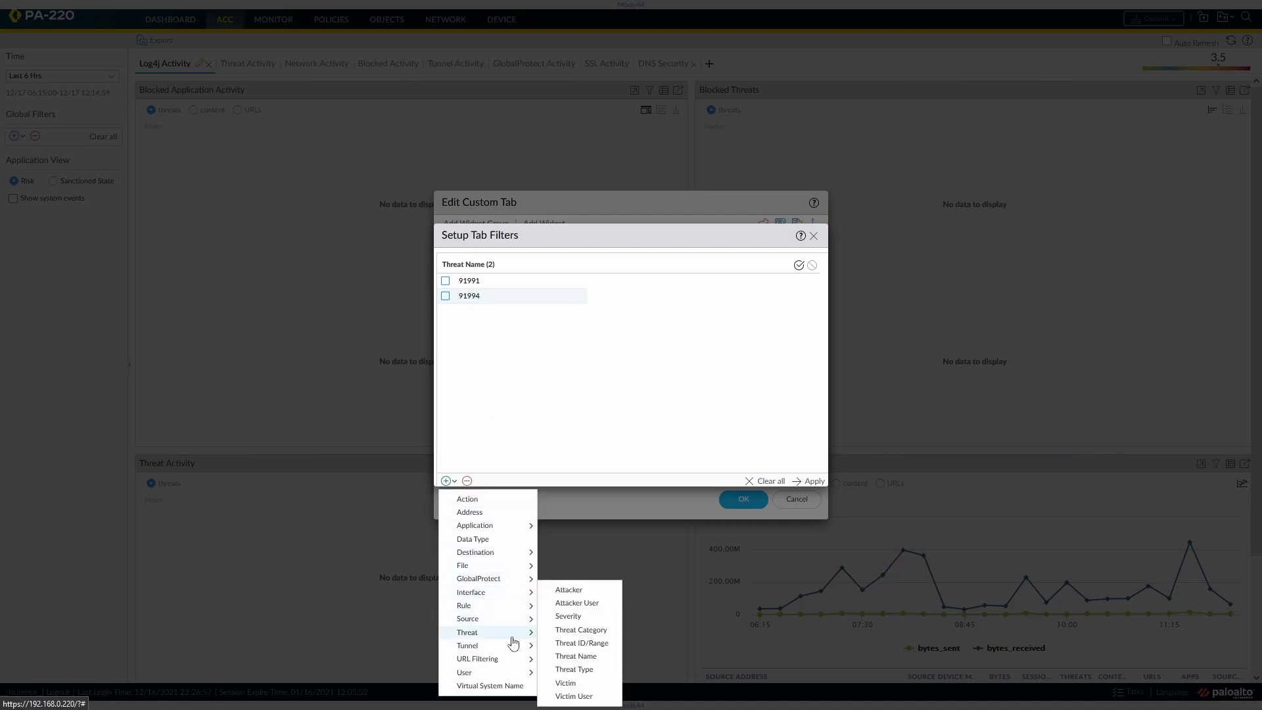
{"action": "left_click", "coordinate": [581, 656]}
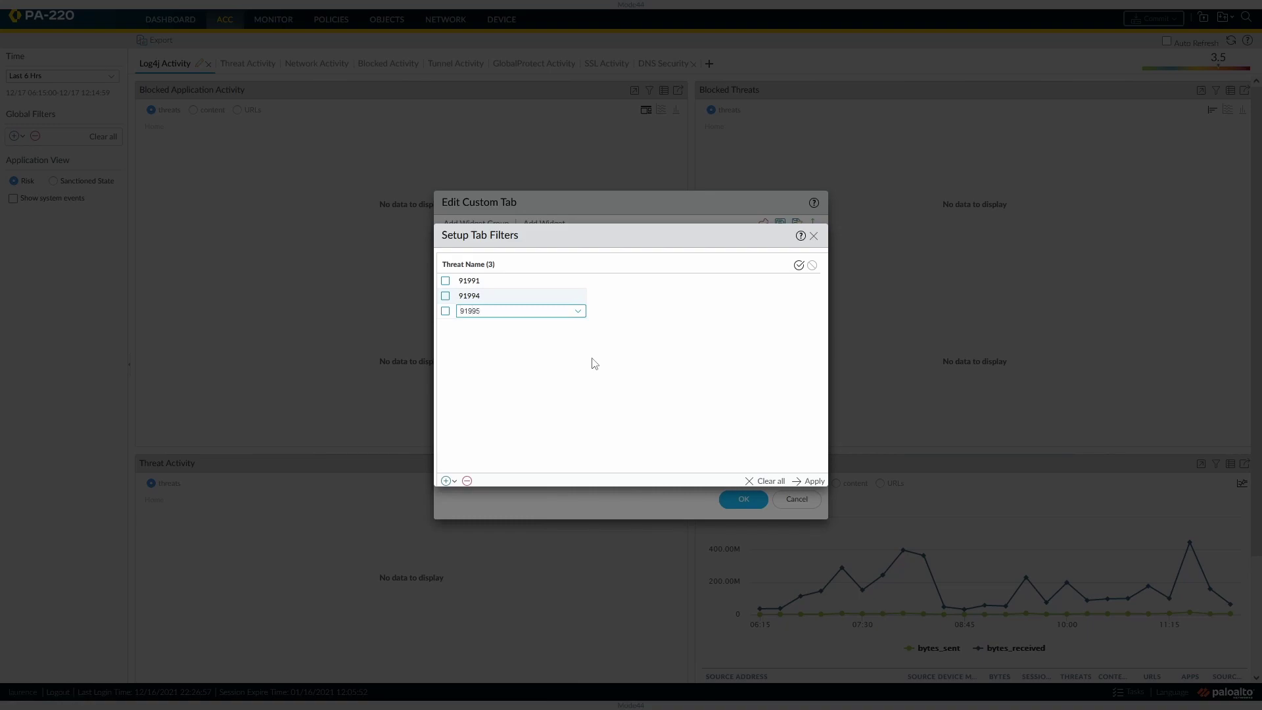
{"action": "type", "text": "91995"}
{"action": "key", "text": "Down"}
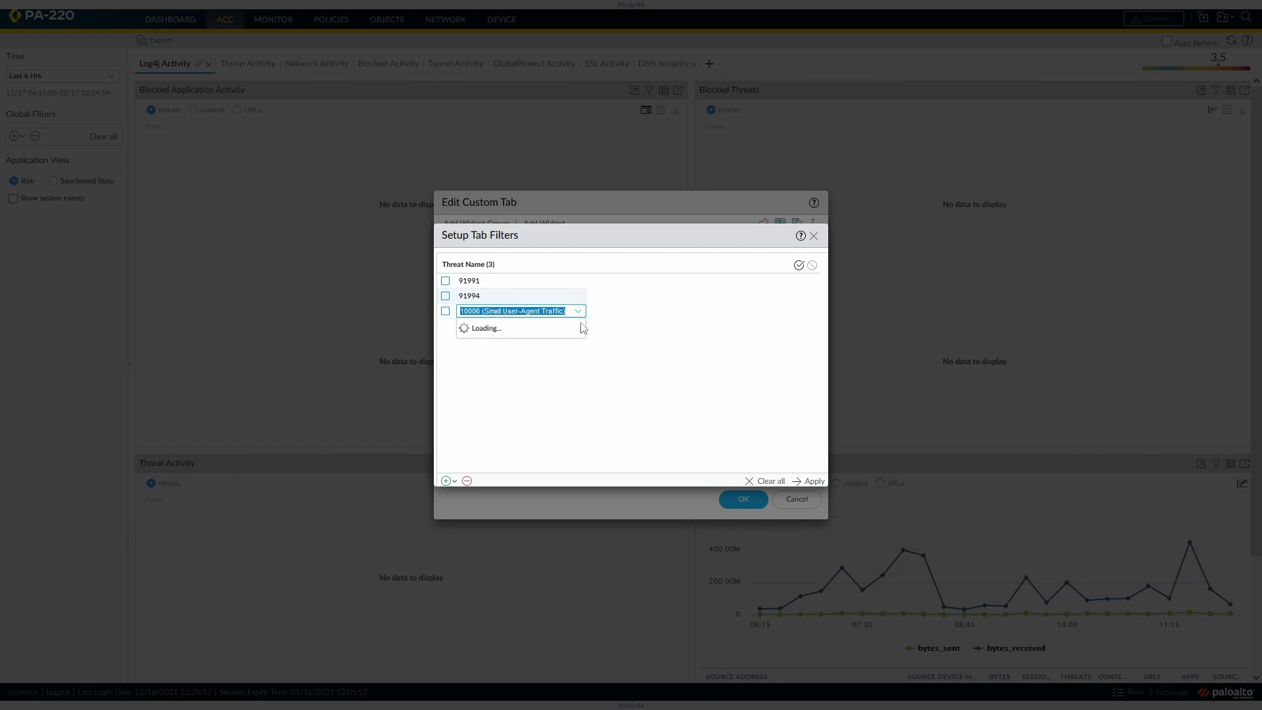
{"action": "double_click", "coordinate": [562, 310]}
{"action": "triple_click", "coordinate": [562, 311]}
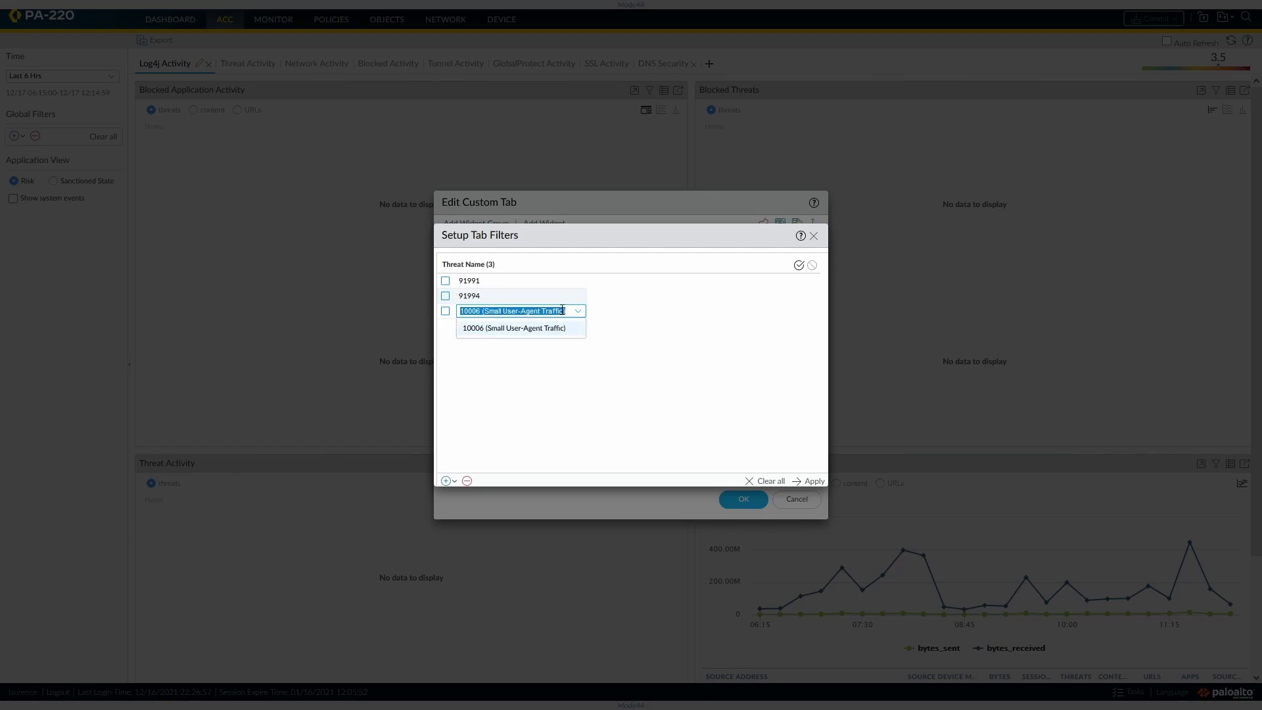
{"action": "type", "text": "91995"}
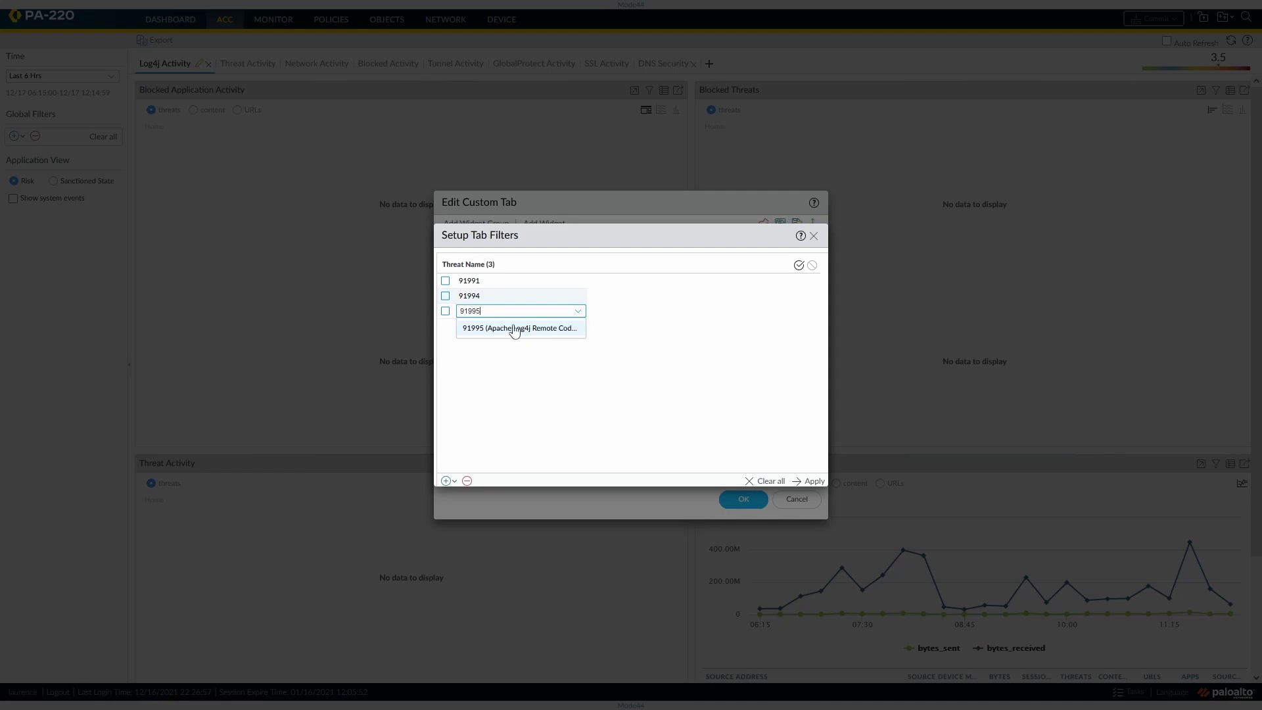
{"action": "left_click", "coordinate": [513, 328]}
{"action": "left_click", "coordinate": [551, 395]}
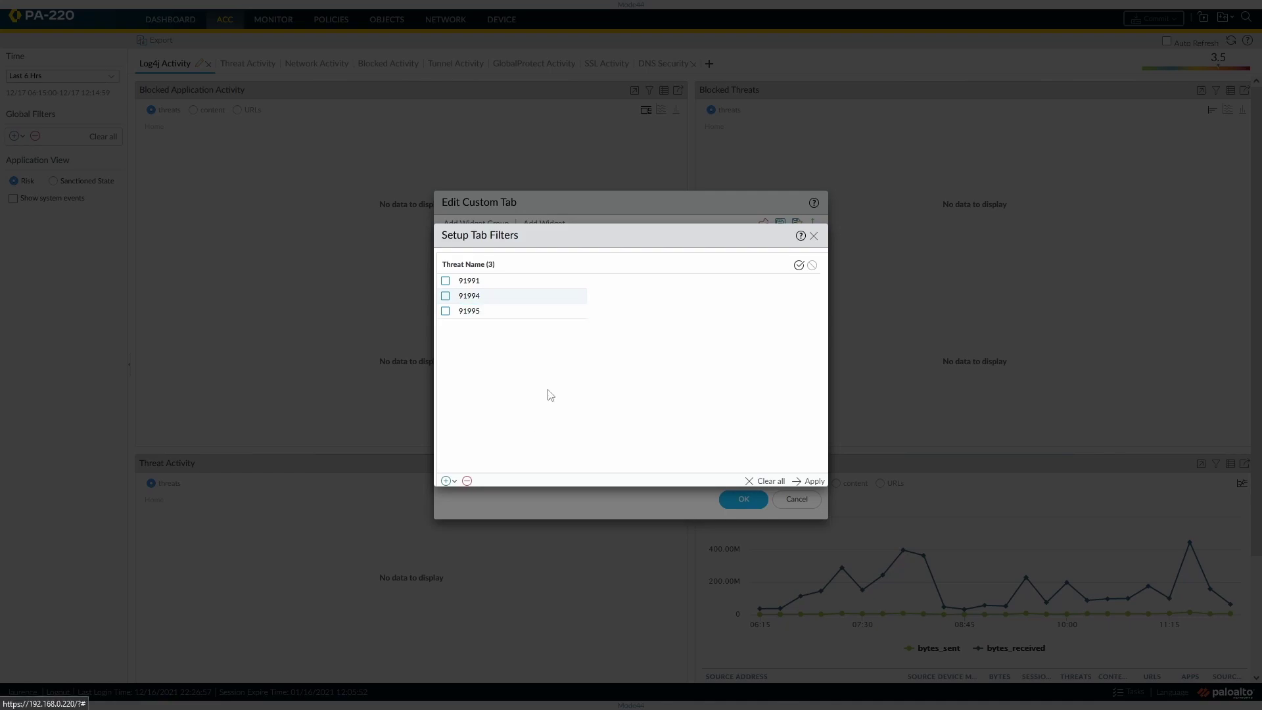
Step: Add the fourth Threat Name filter 92001 and apply all four filters
{"action": "left_click", "coordinate": [447, 482]}
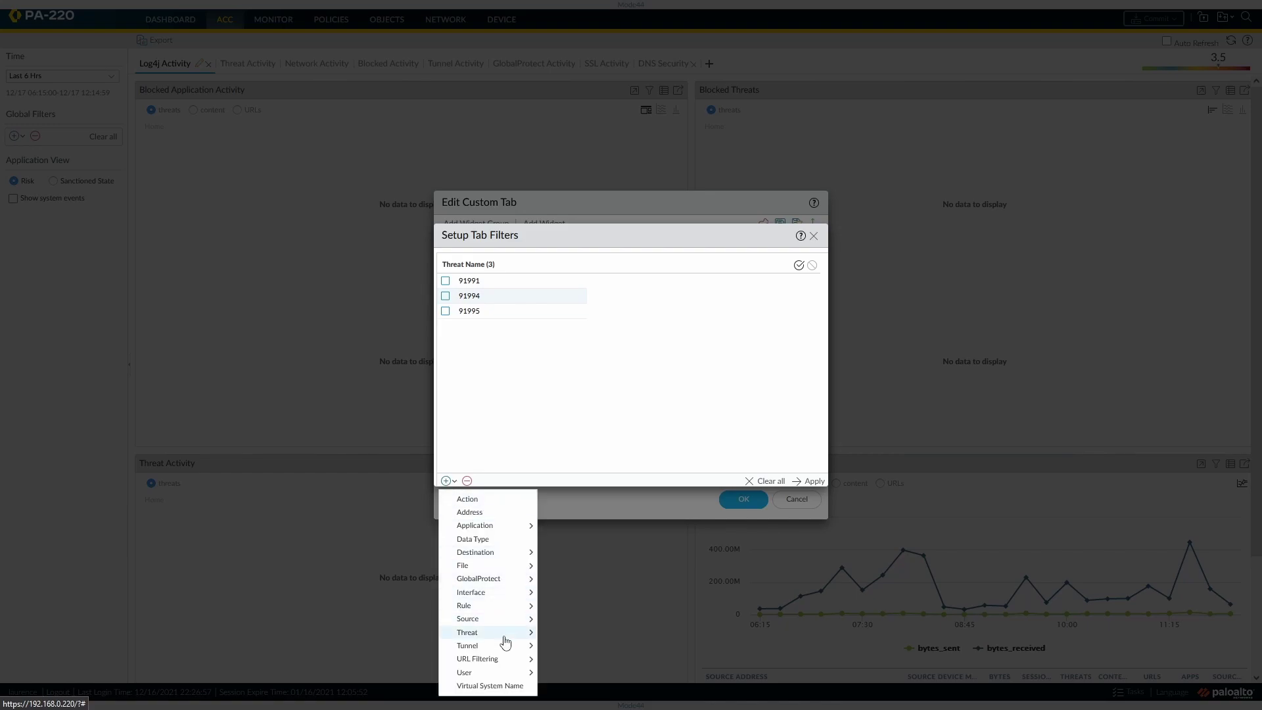
{"action": "mouse_move", "coordinate": [504, 637]}
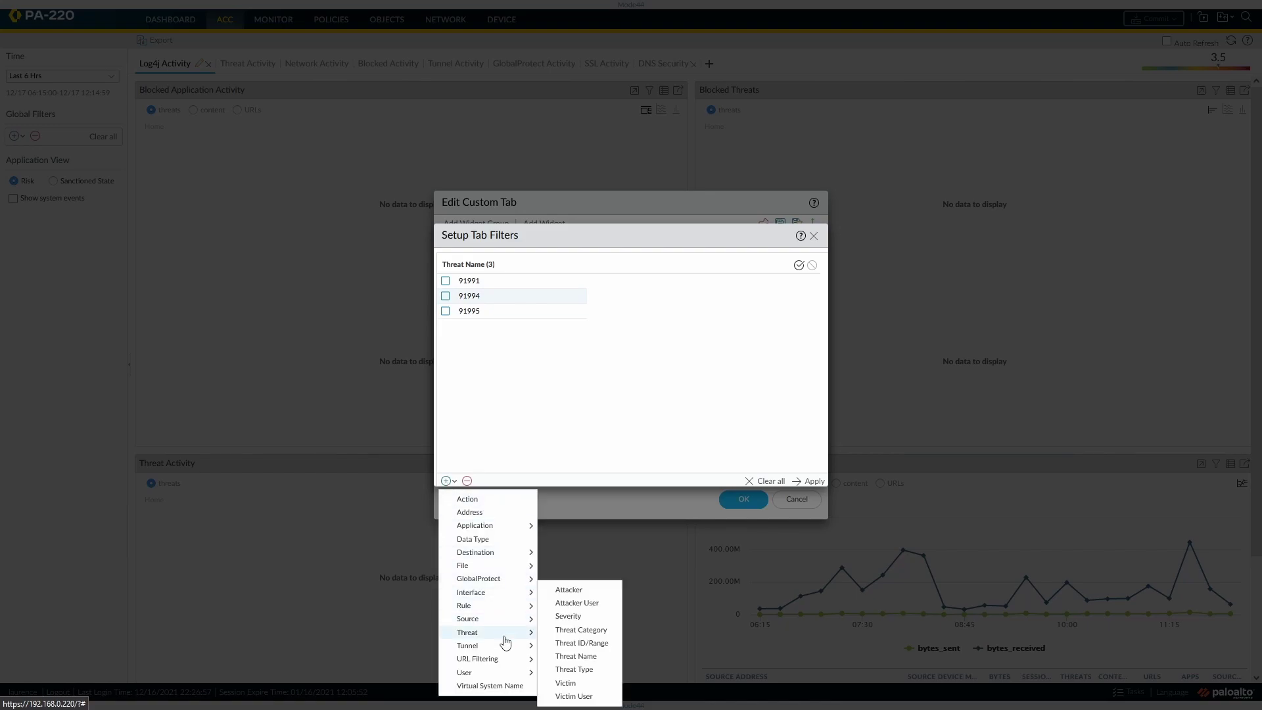
{"action": "left_click", "coordinate": [576, 656]}
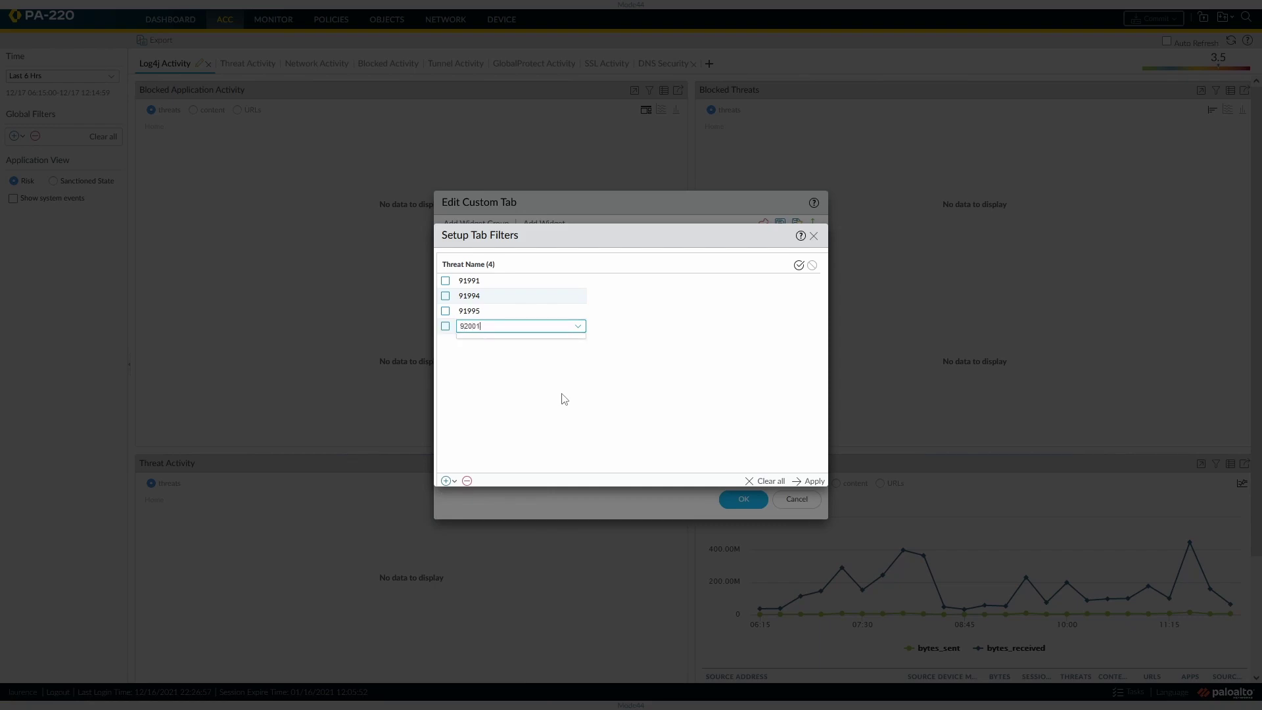
{"action": "left_click", "coordinate": [553, 344]}
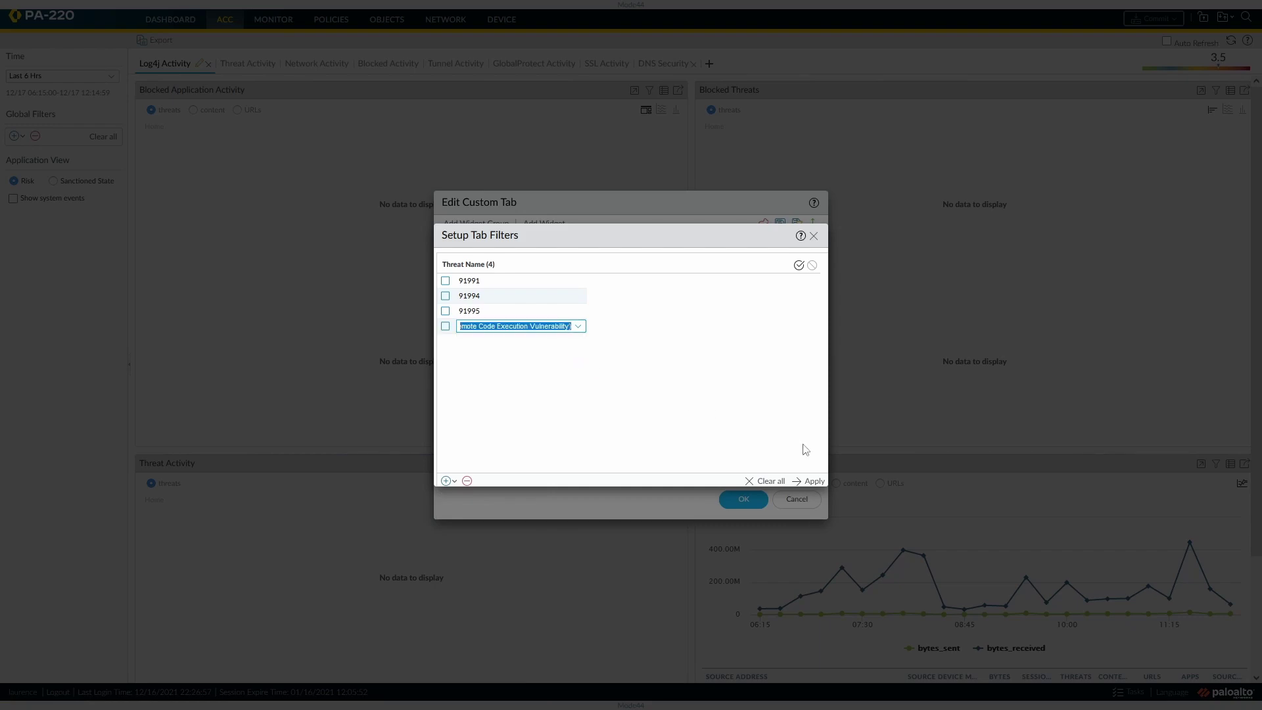
{"action": "left_click", "coordinate": [815, 482]}
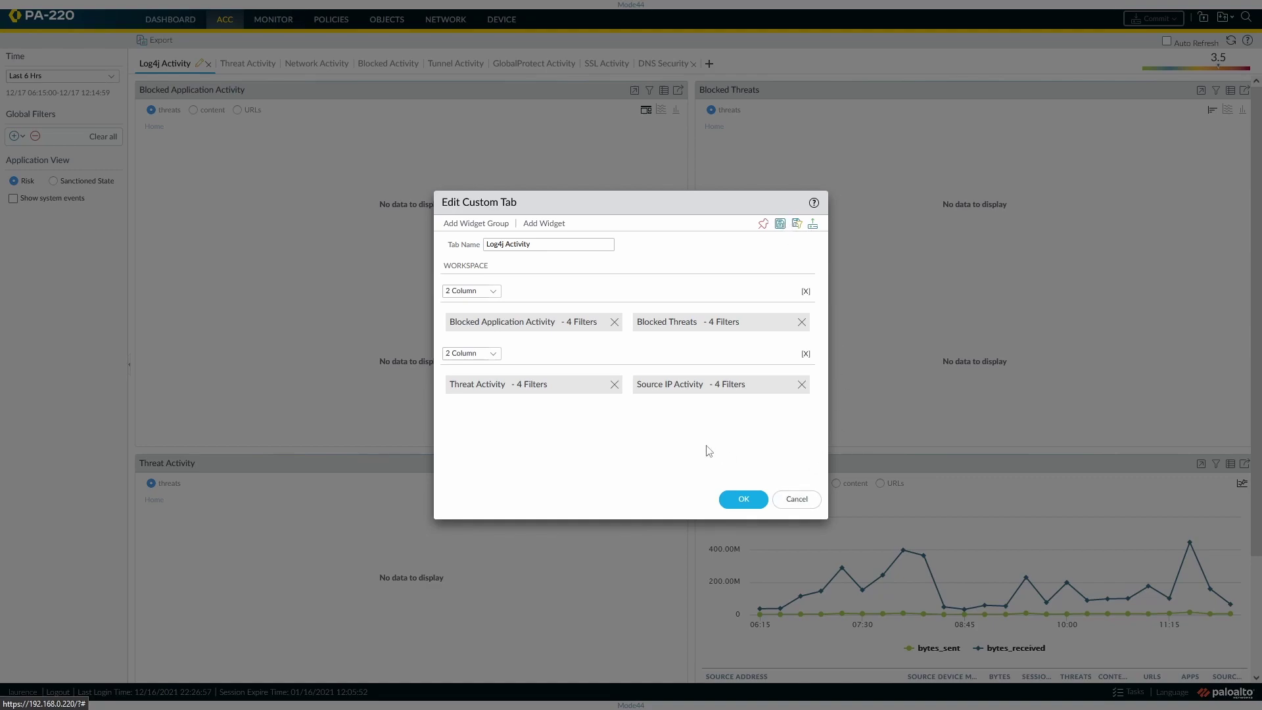
Step: Save the Log4j Activity tab and check a widget's '4 Filters' label
{"action": "left_click", "coordinate": [739, 500]}
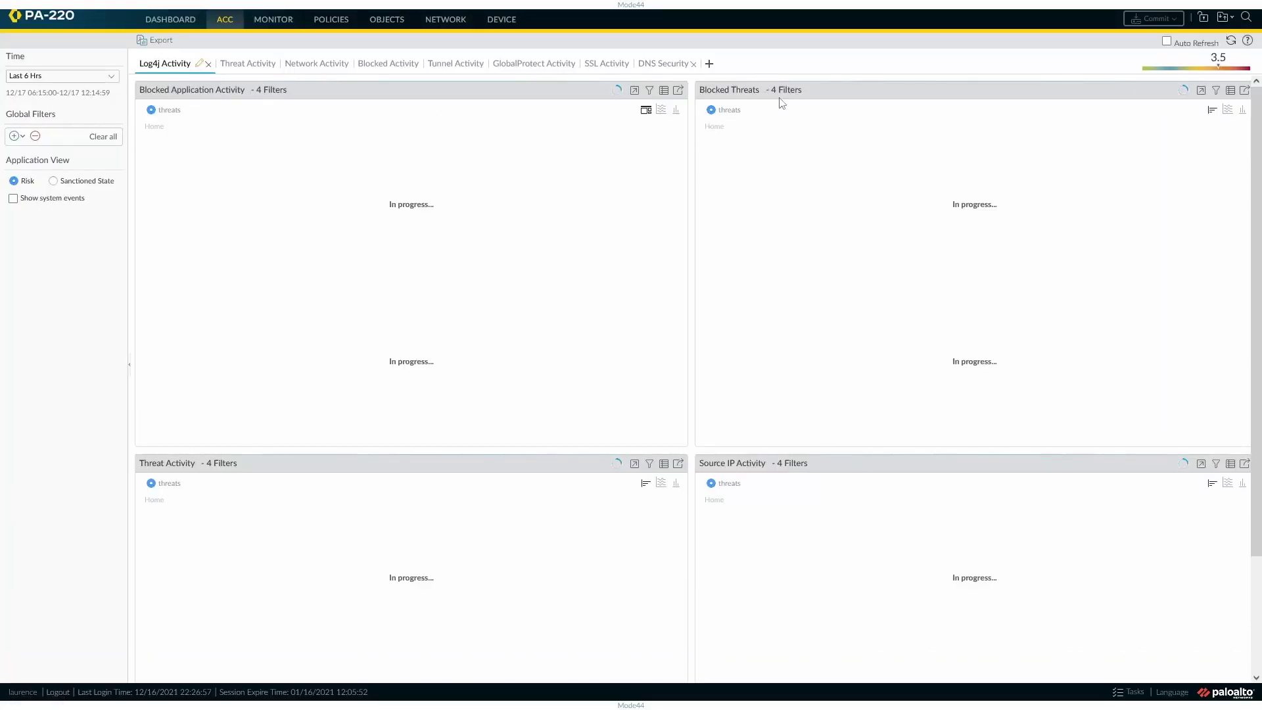
{"action": "mouse_move", "coordinate": [788, 93]}
Step: Glance at the Monitor traffic logs, then return to ACC's Threat Activity tab
{"action": "left_click", "coordinate": [268, 20]}
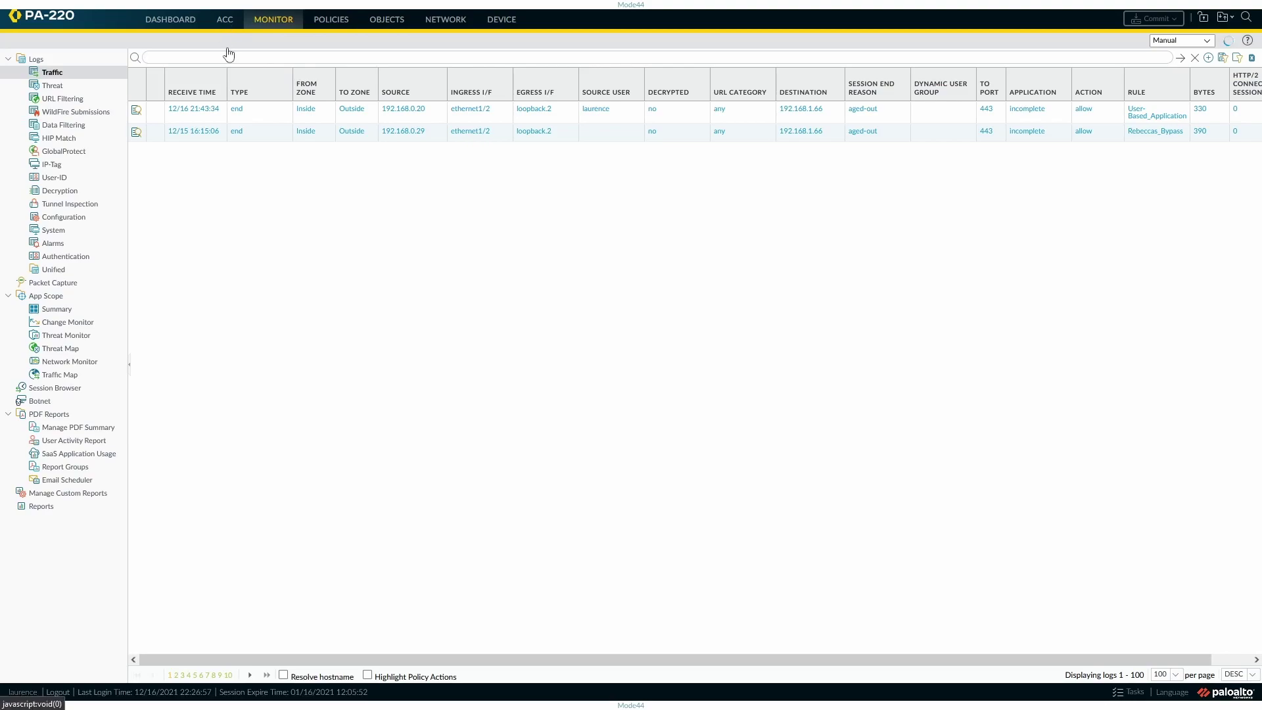
{"action": "left_click", "coordinate": [225, 19]}
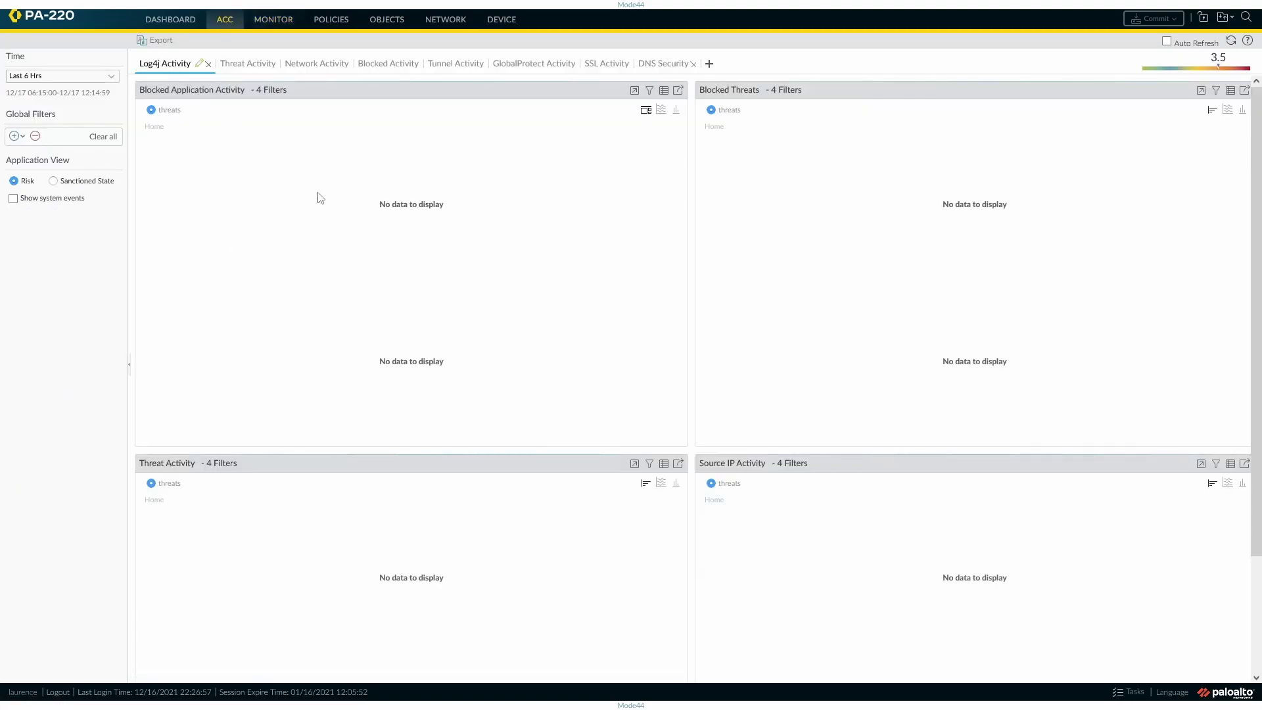
{"action": "left_click", "coordinate": [231, 63]}
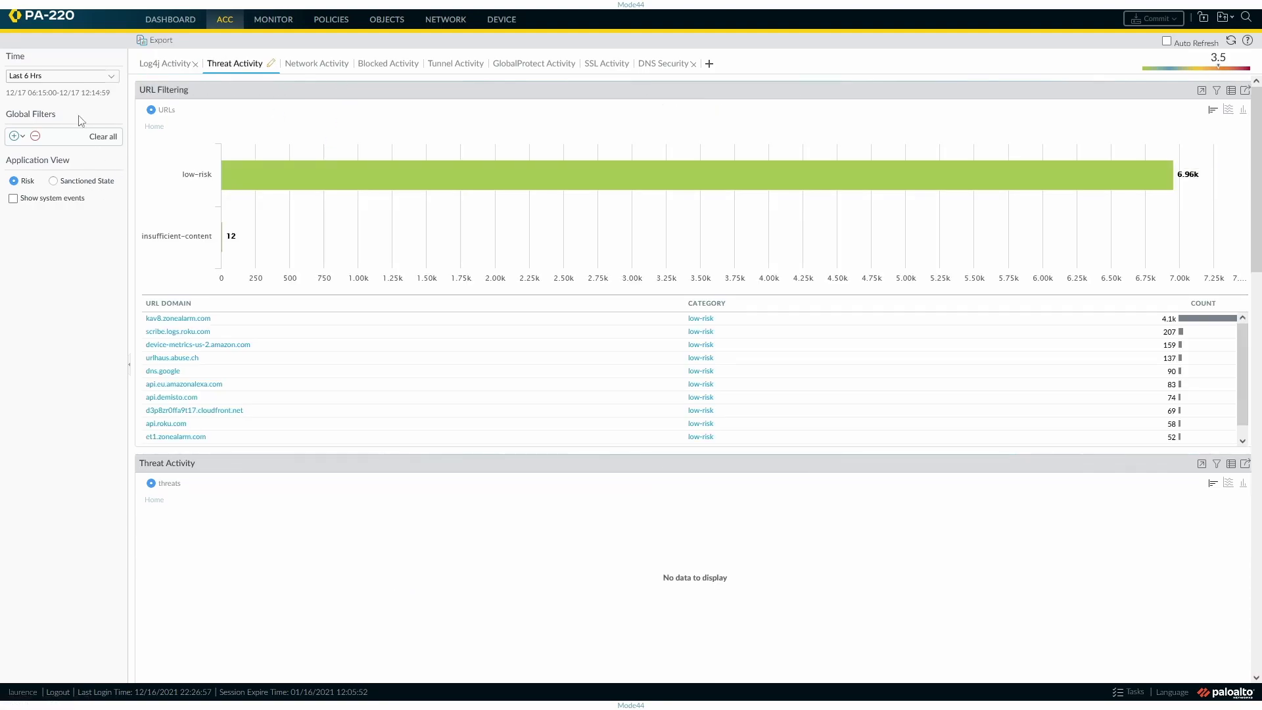
Step: Limit the ACC time range to the last hour and return to the Log4j Activity tab
{"action": "left_click", "coordinate": [111, 76]}
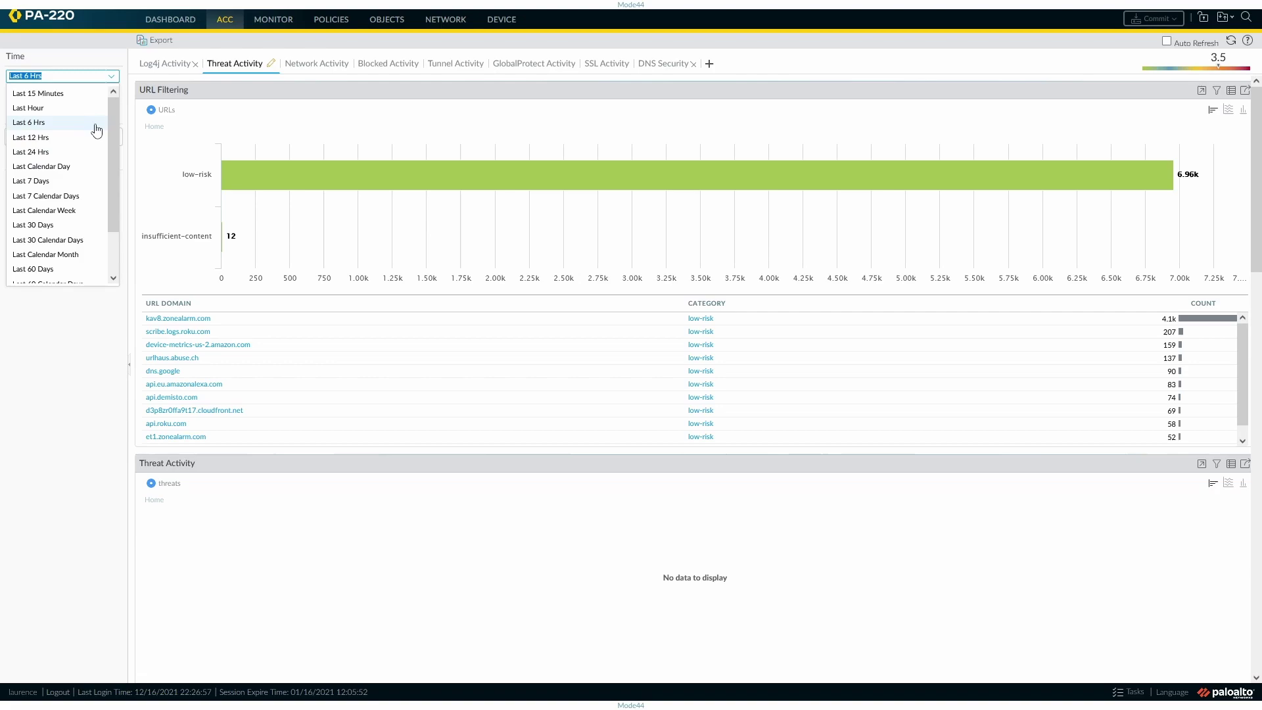
{"action": "left_click", "coordinate": [30, 108]}
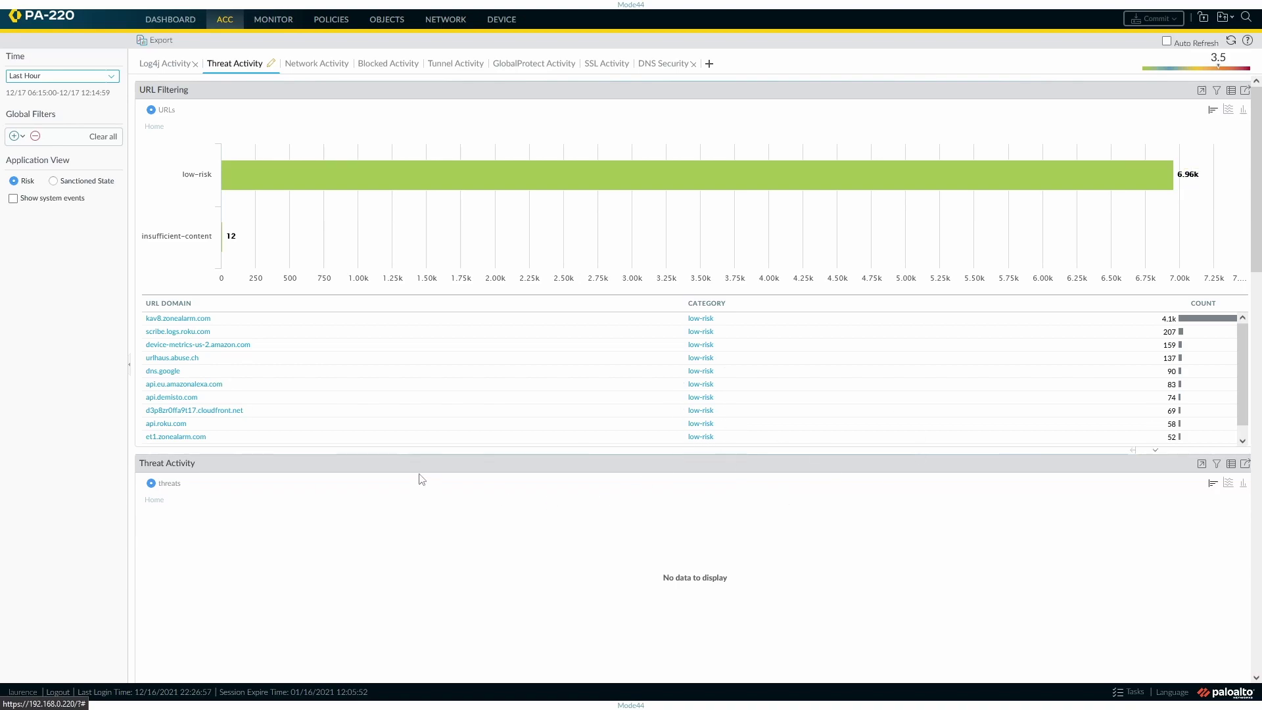
{"action": "left_click", "coordinate": [157, 66]}
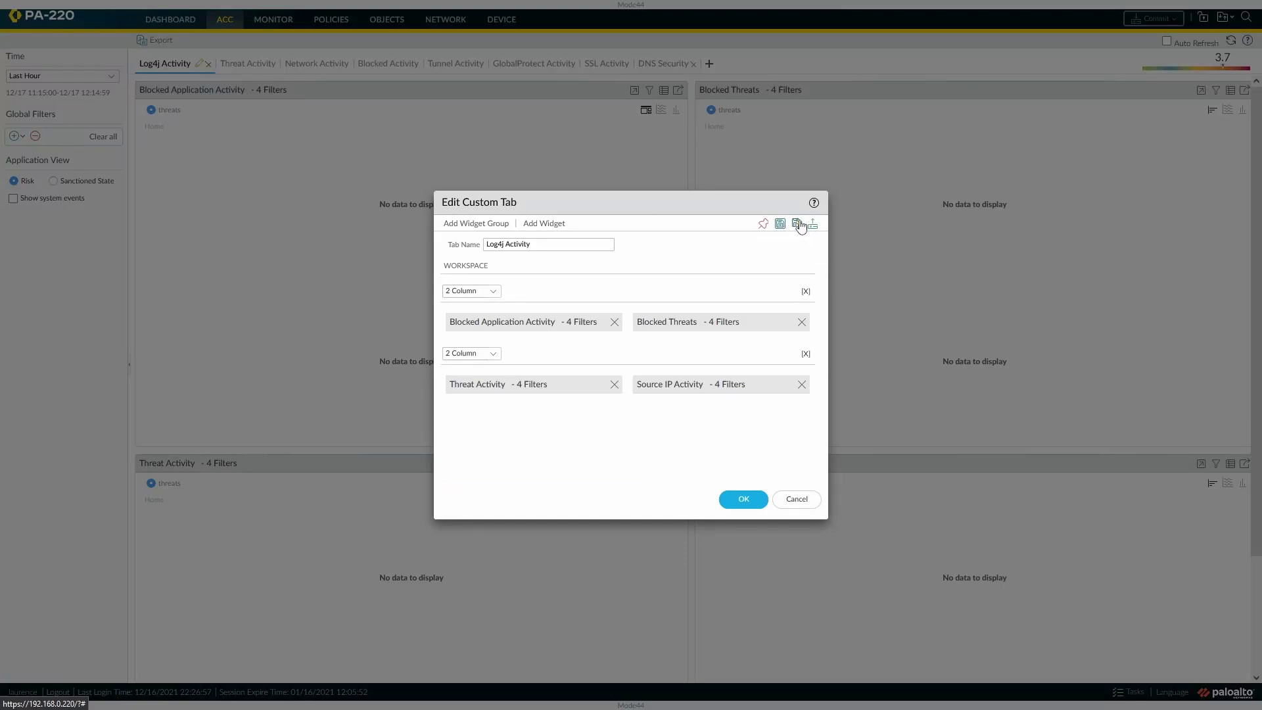
Step: Add a tab-wide Threat Type = vulnerability filter, apply it, and confirm the tab edits
{"action": "left_click", "coordinate": [799, 224]}
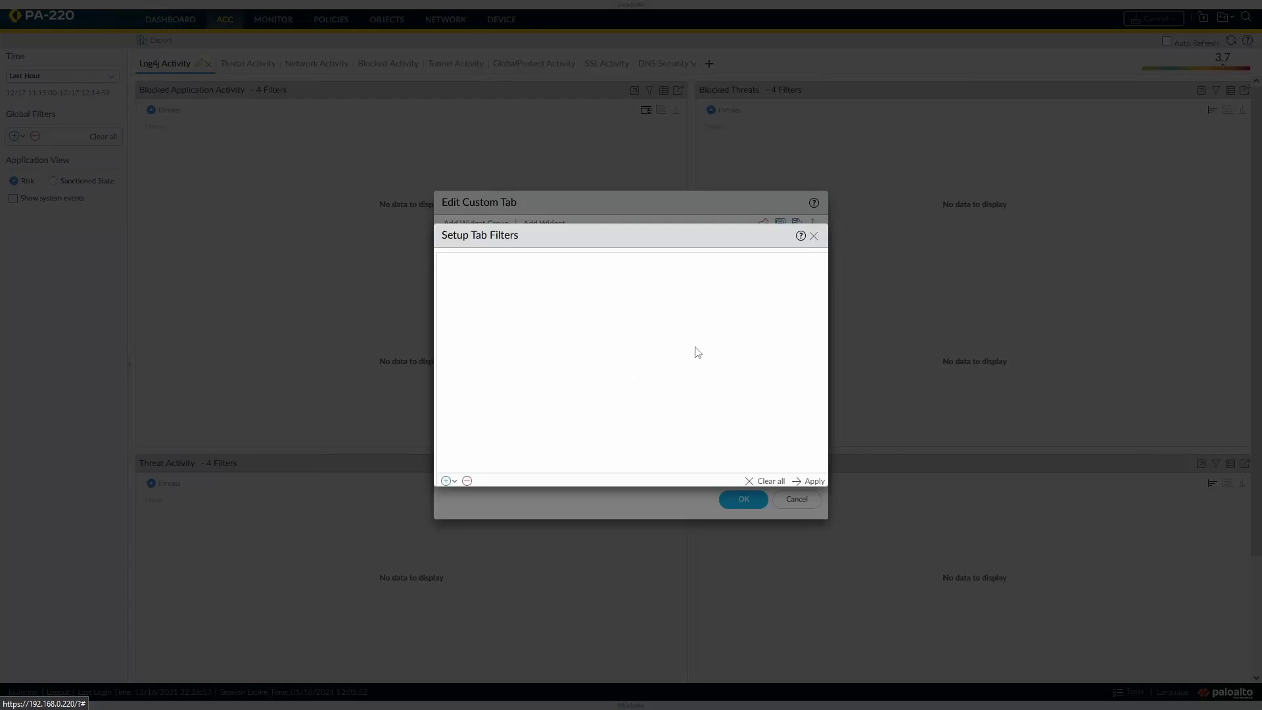
{"action": "left_click", "coordinate": [449, 481]}
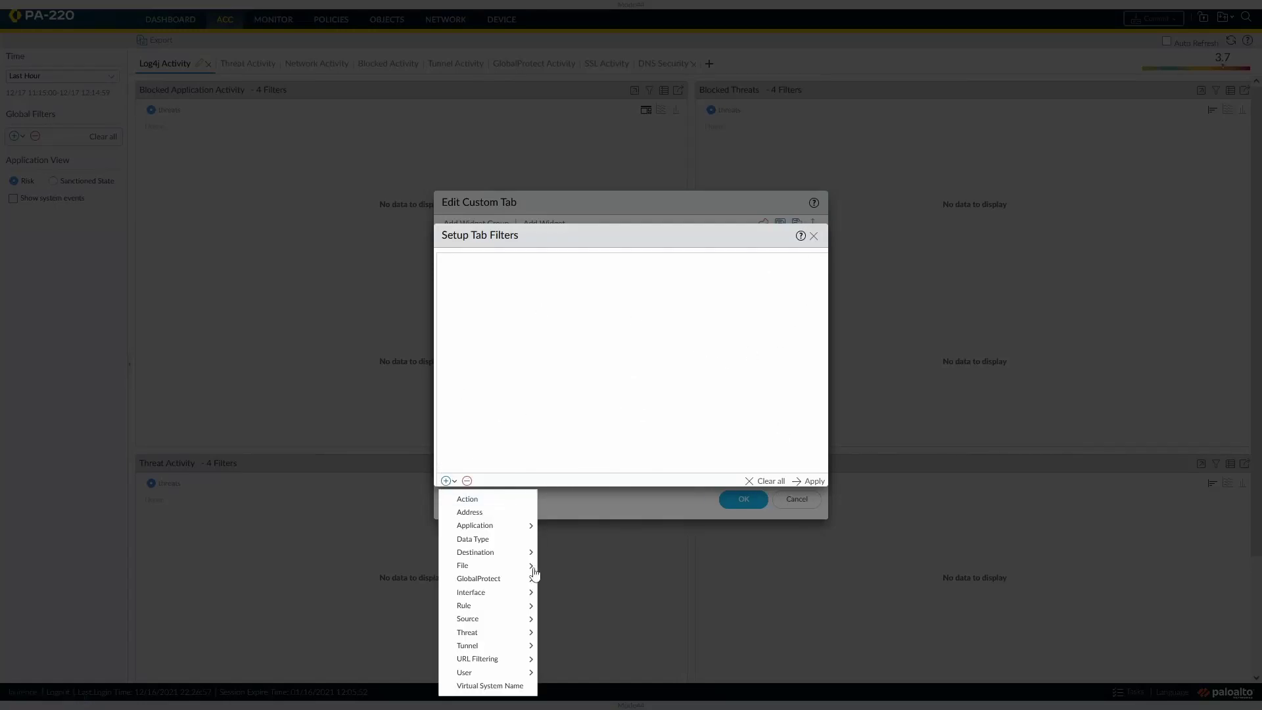
{"action": "mouse_move", "coordinate": [503, 633]}
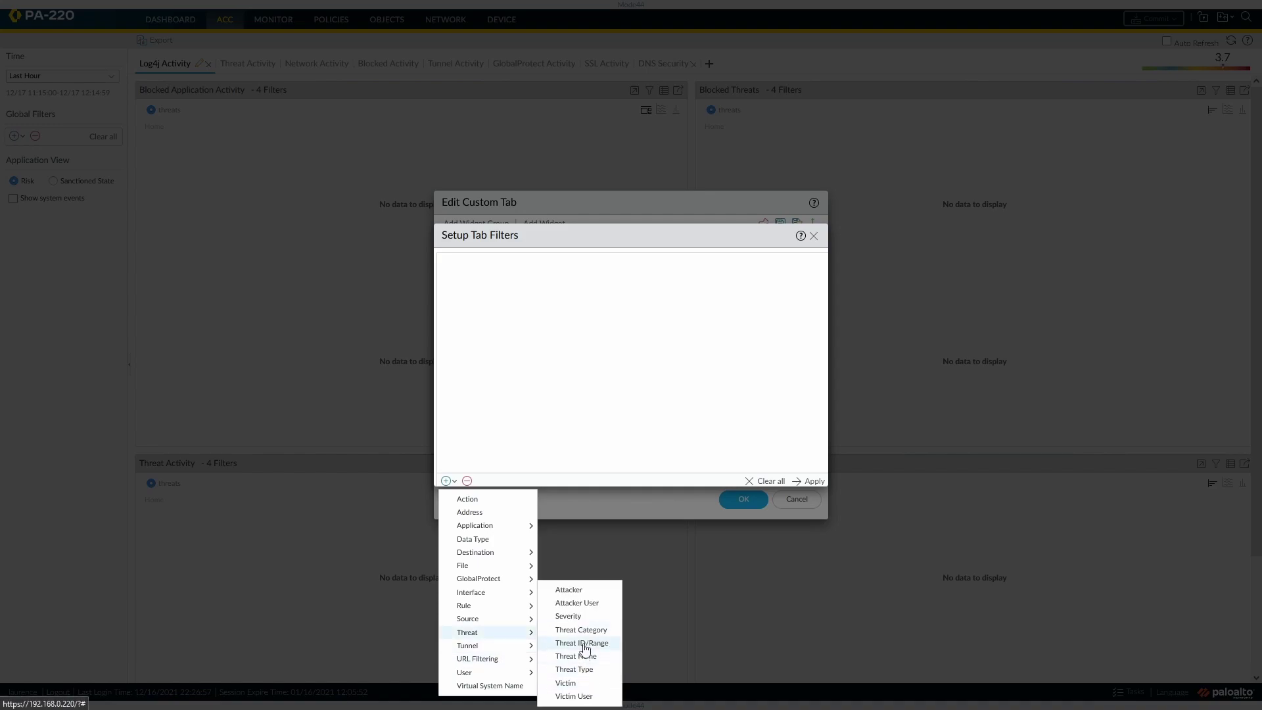
{"action": "left_click", "coordinate": [586, 674]}
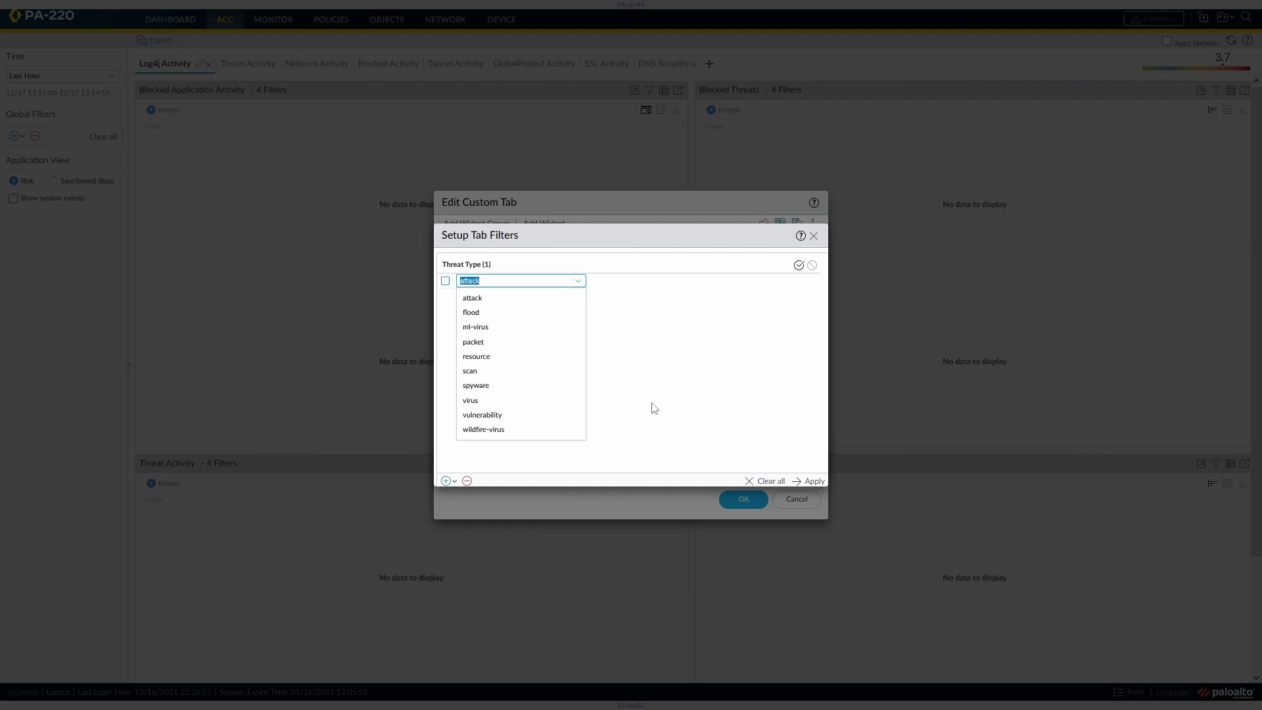
{"action": "left_click", "coordinate": [474, 416]}
{"action": "left_click", "coordinate": [597, 394]}
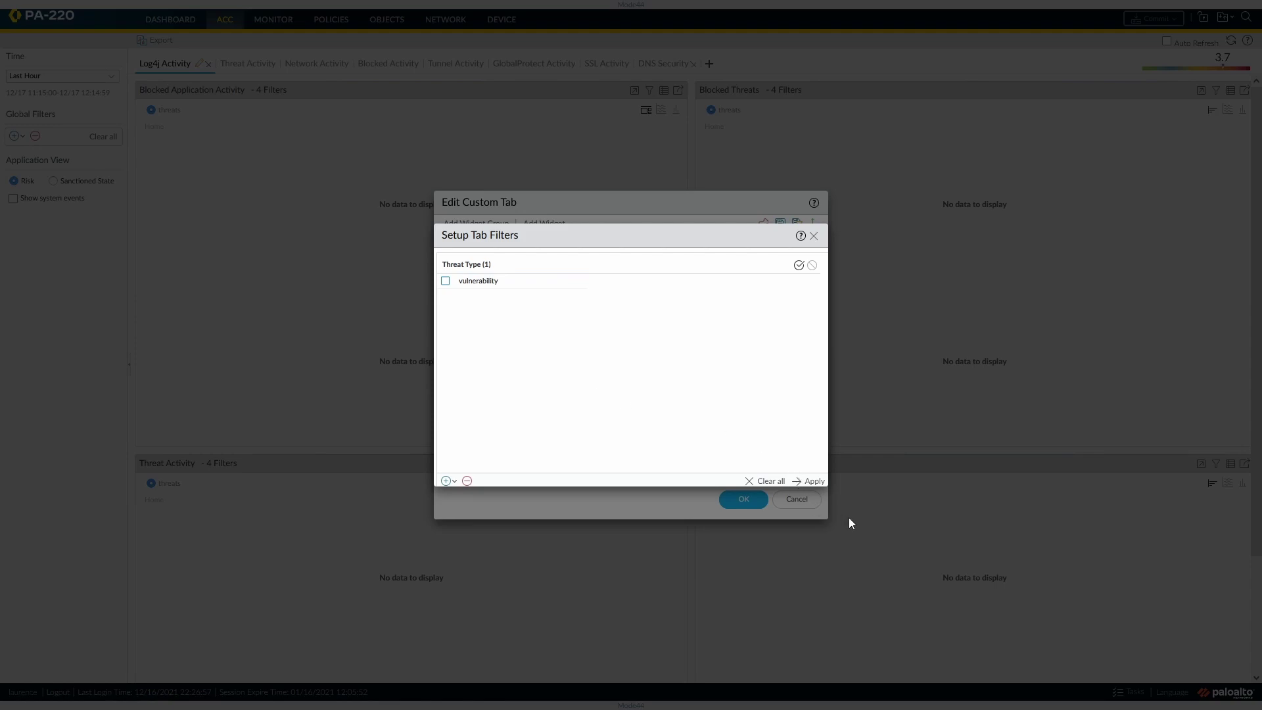
{"action": "left_click", "coordinate": [811, 481]}
{"action": "key", "text": "Return"}
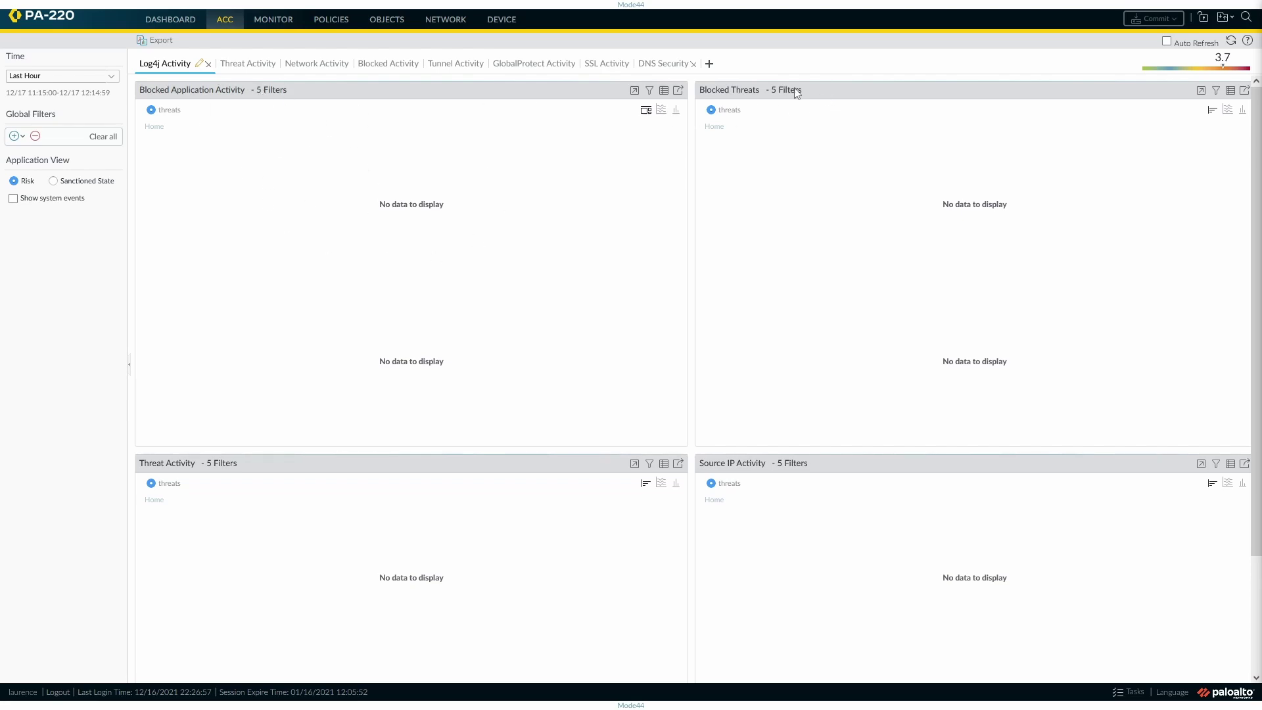
Step: Delete the Threat Type vulnerability tab filter, apply, and confirm the Edit Custom Tab dialog
{"action": "left_click", "coordinate": [199, 65]}
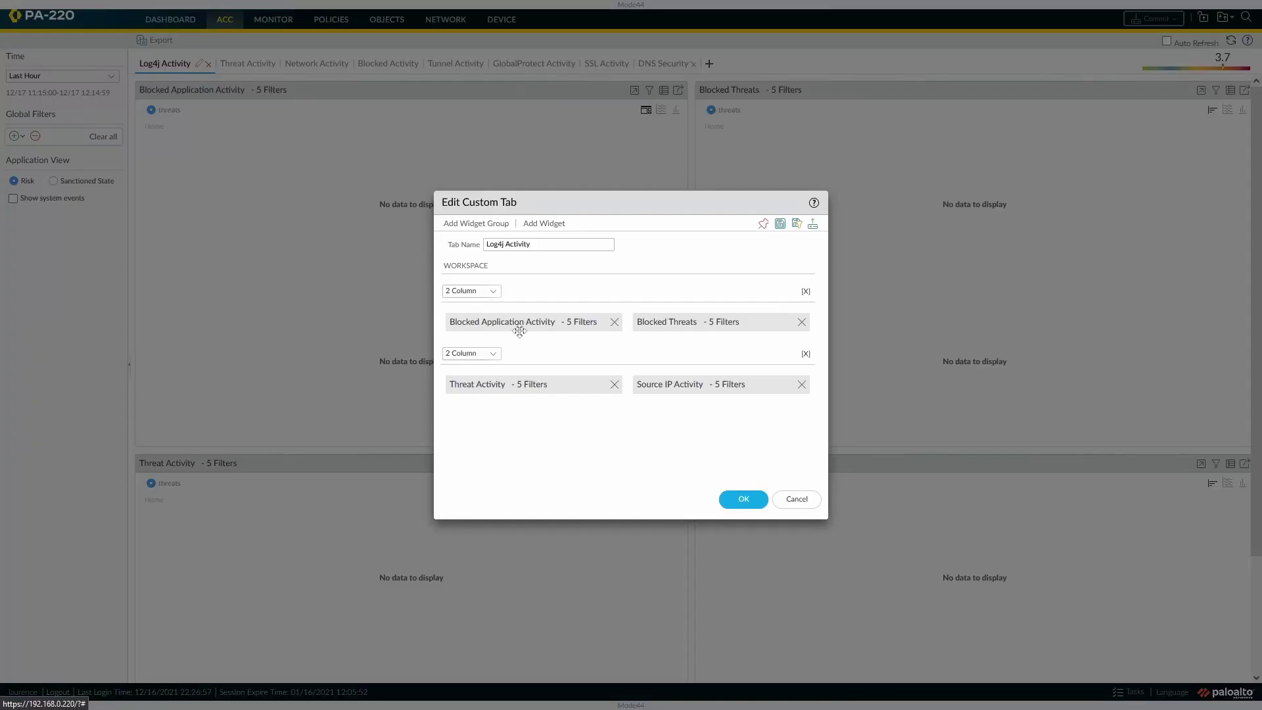
{"action": "left_click", "coordinate": [798, 224]}
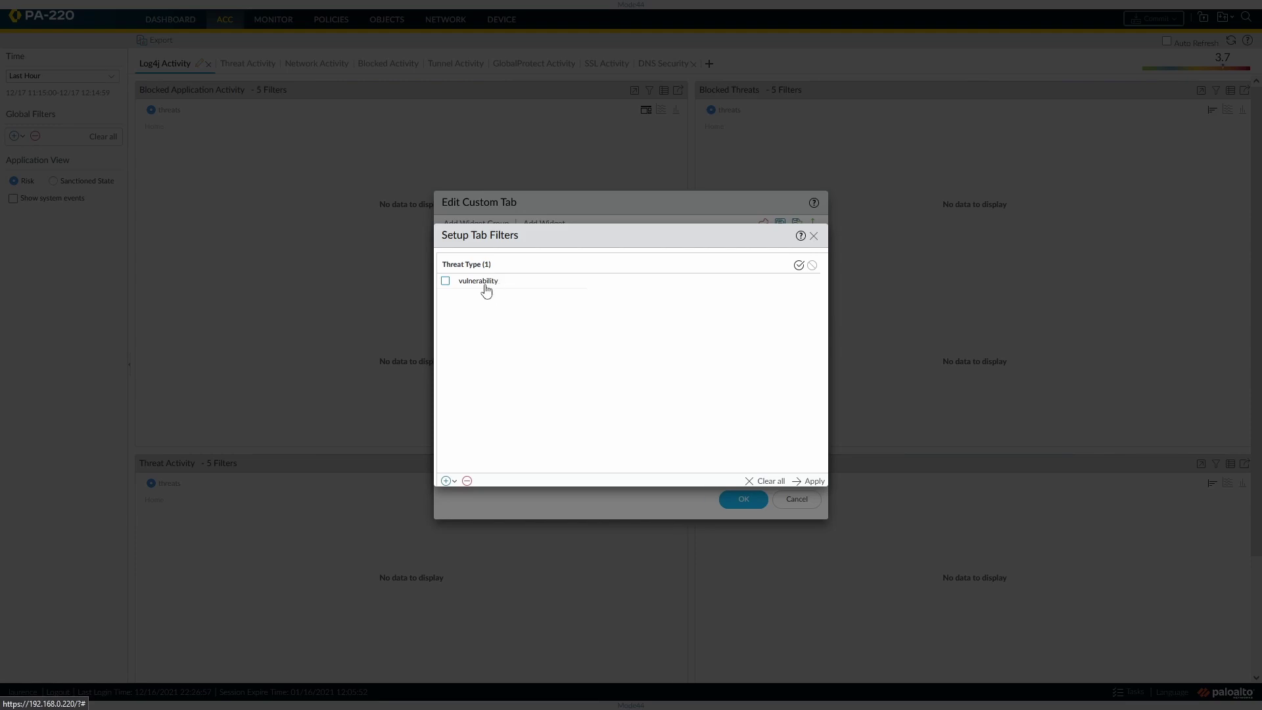
{"action": "left_click", "coordinate": [446, 282]}
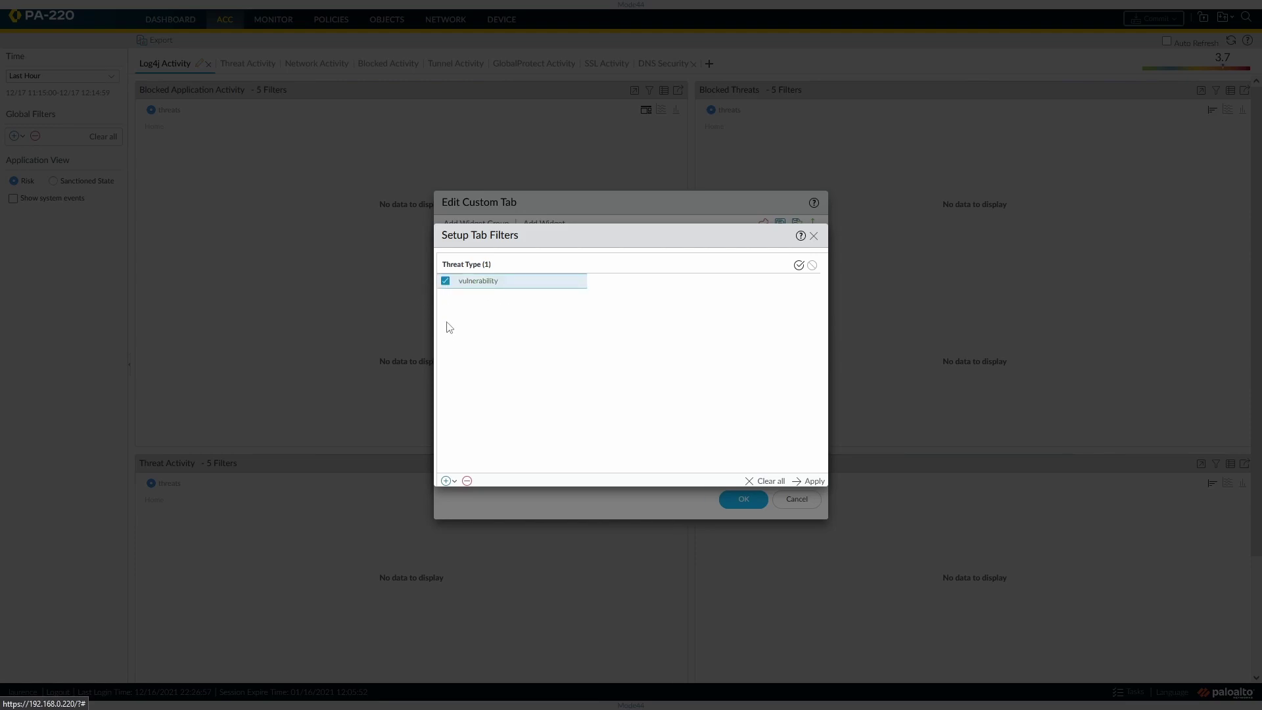
{"action": "left_click", "coordinate": [467, 481]}
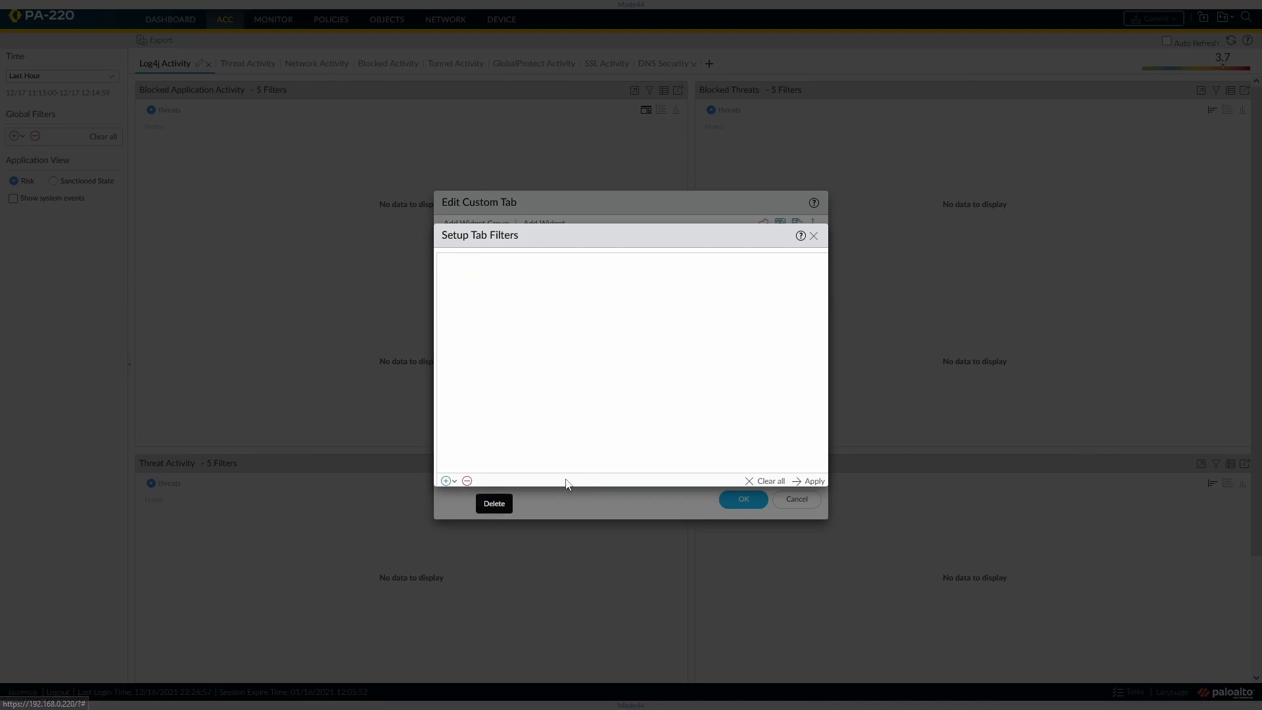
{"action": "left_click", "coordinate": [812, 482]}
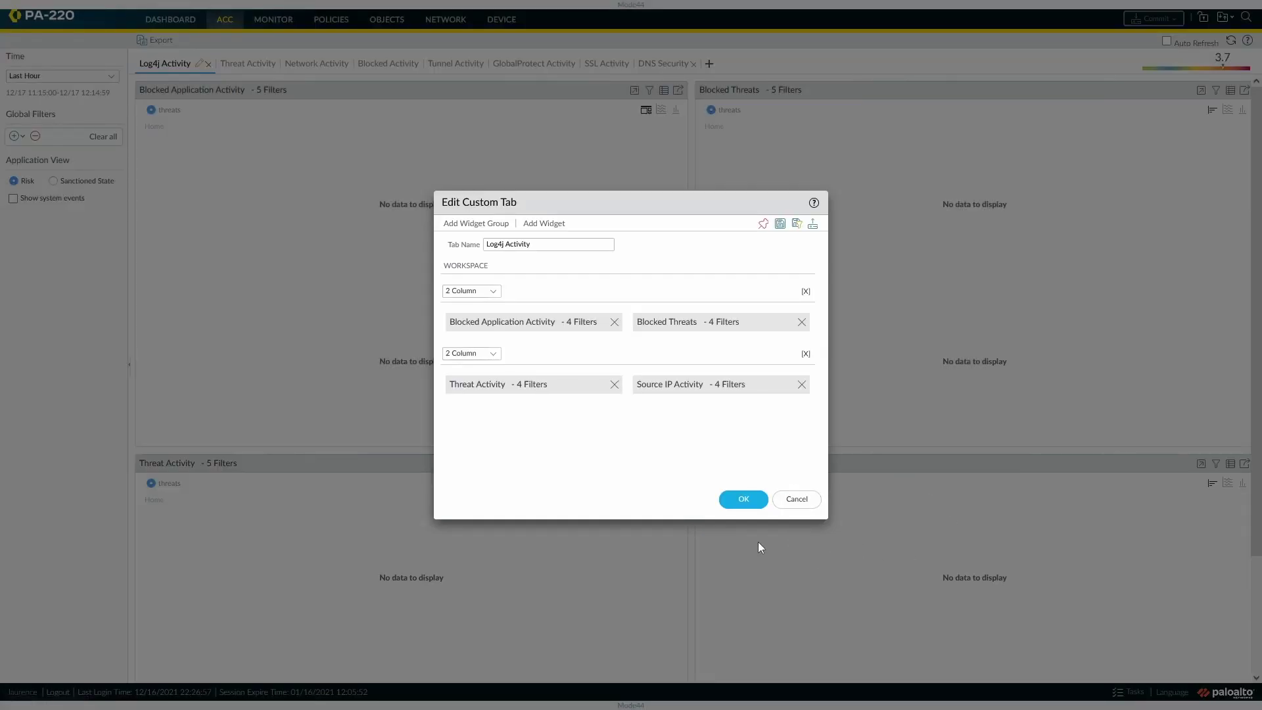
{"action": "left_click", "coordinate": [745, 502]}
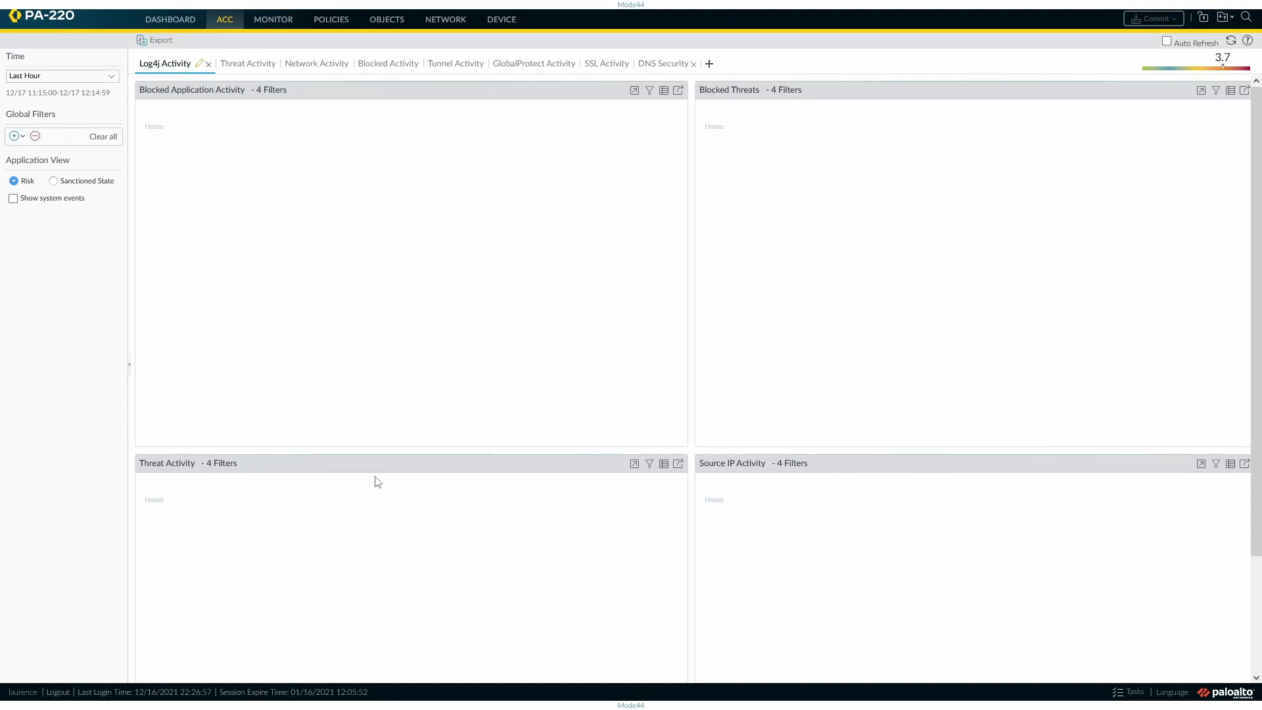
Step: Add a local Threat Type = vulnerability filter to the Threat Activity widget only
{"action": "left_click", "coordinate": [649, 464]}
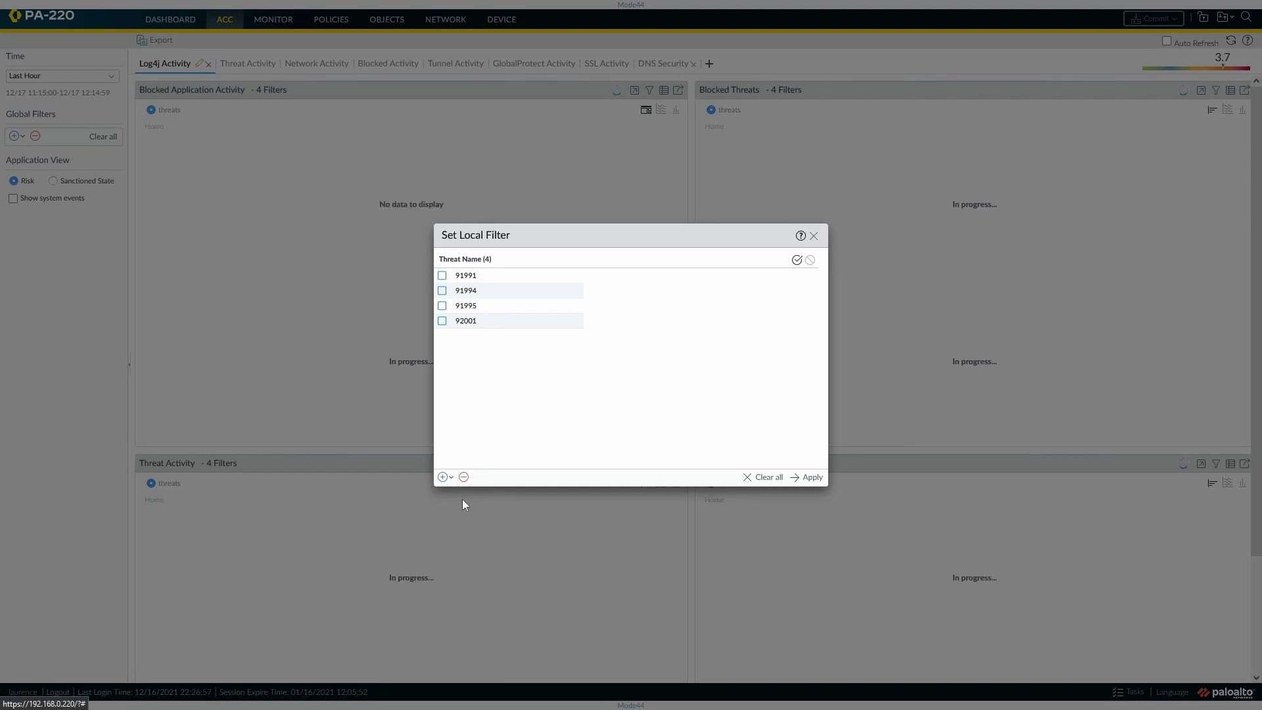
{"action": "left_click", "coordinate": [444, 477]}
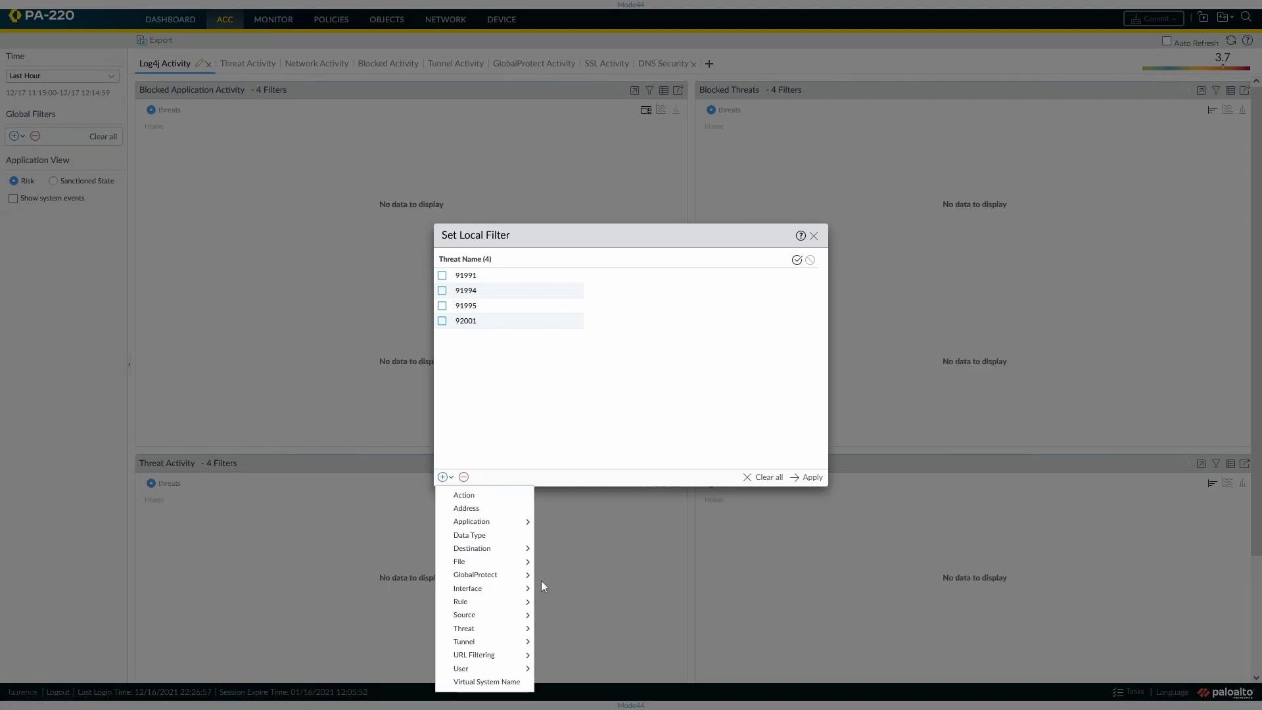
{"action": "mouse_move", "coordinate": [508, 641]}
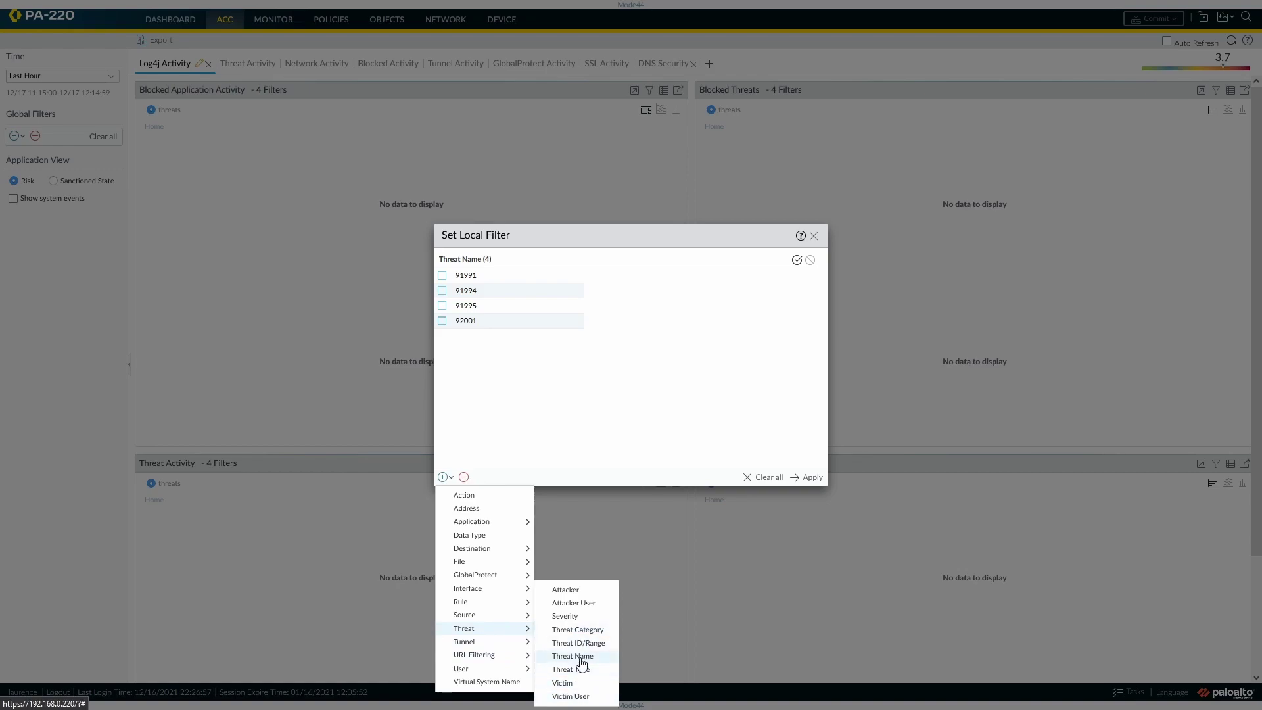
{"action": "left_click", "coordinate": [578, 670]}
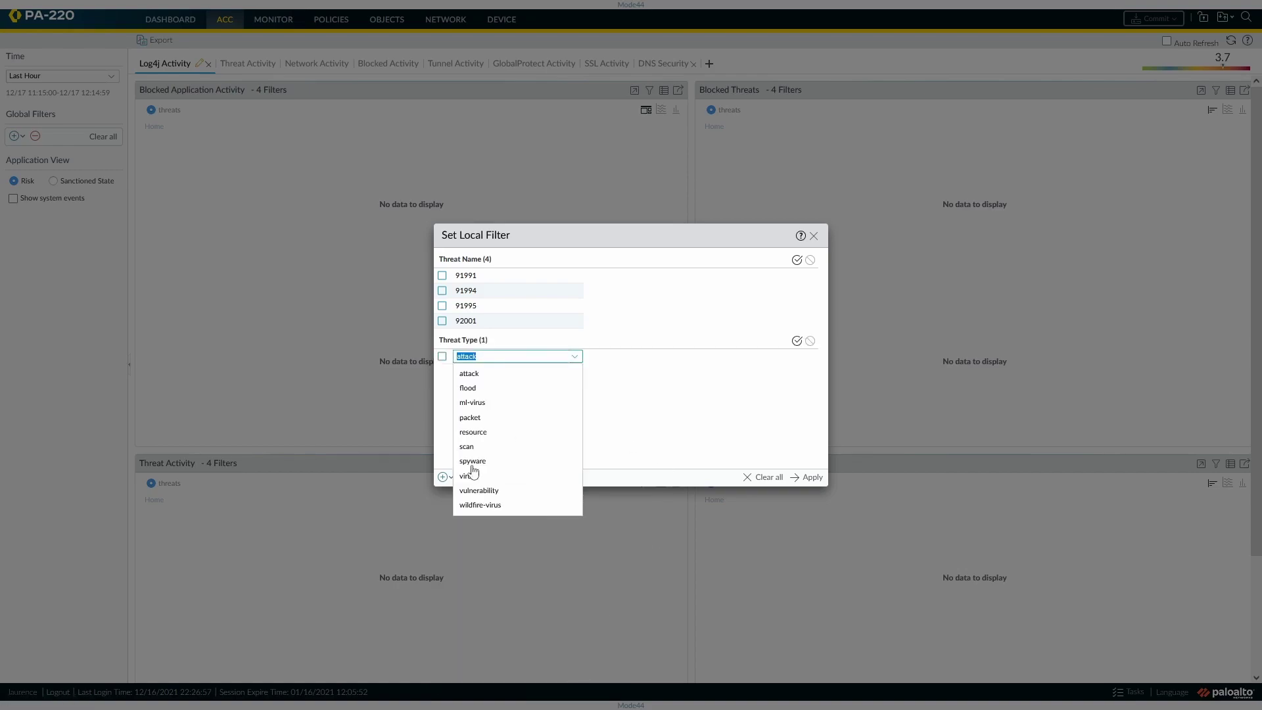
{"action": "left_click", "coordinate": [479, 492]}
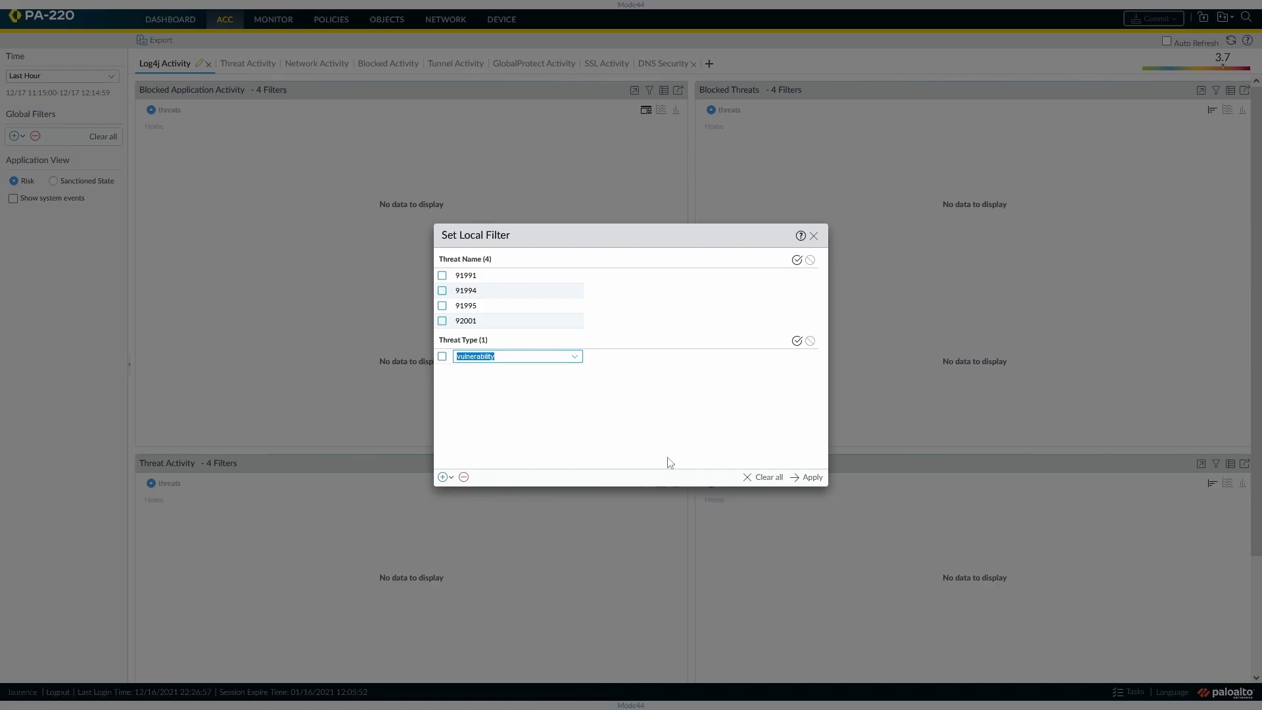
{"action": "left_click", "coordinate": [811, 478]}
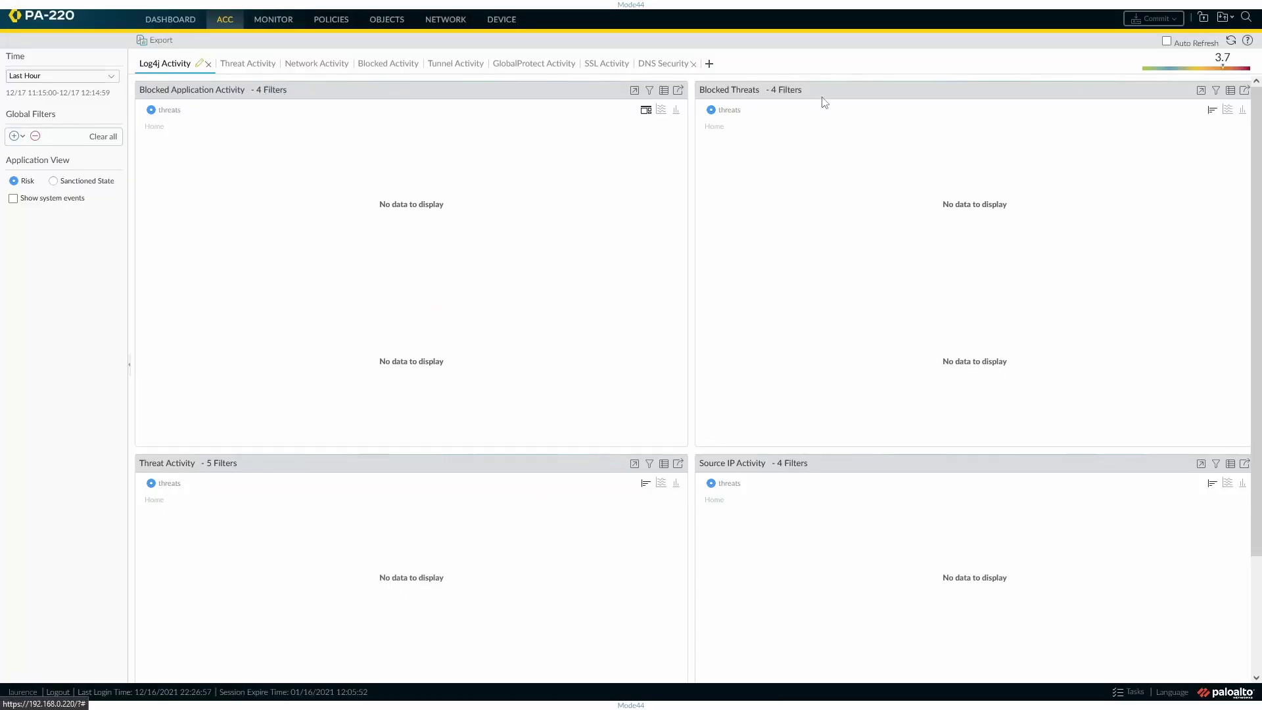
Step: Save the Log4j Activity tab state from Edit Custom Tab and confirm the Success message
{"action": "scroll", "coordinate": [552, 581], "scroll_direction": "down", "scroll_amount": 1}
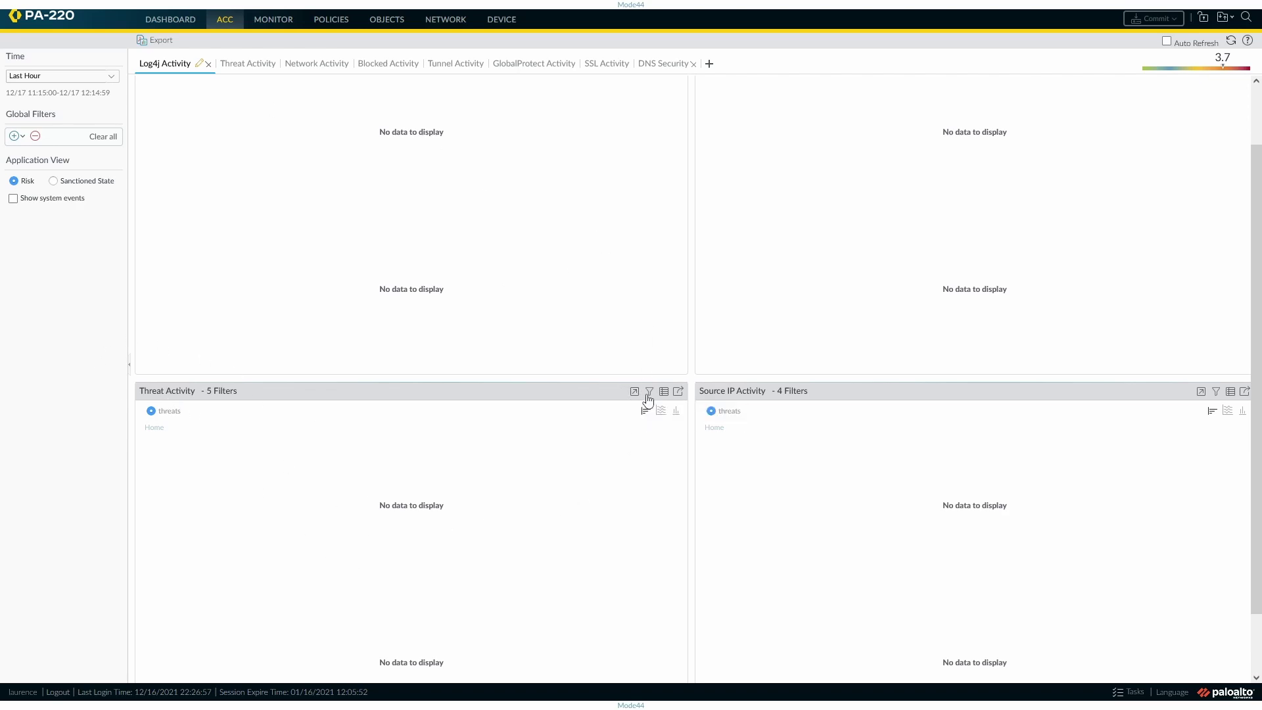
{"action": "scroll", "coordinate": [1005, 368], "scroll_direction": "up", "scroll_amount": 2}
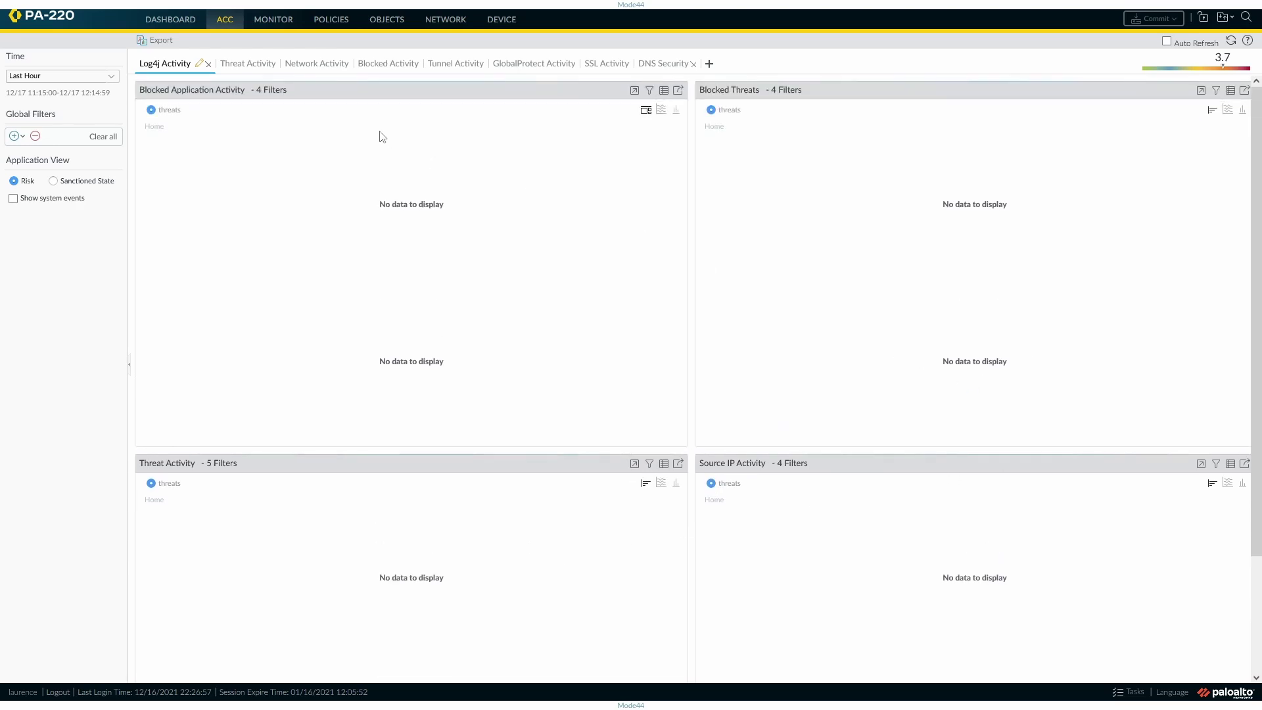
{"action": "left_click", "coordinate": [200, 65]}
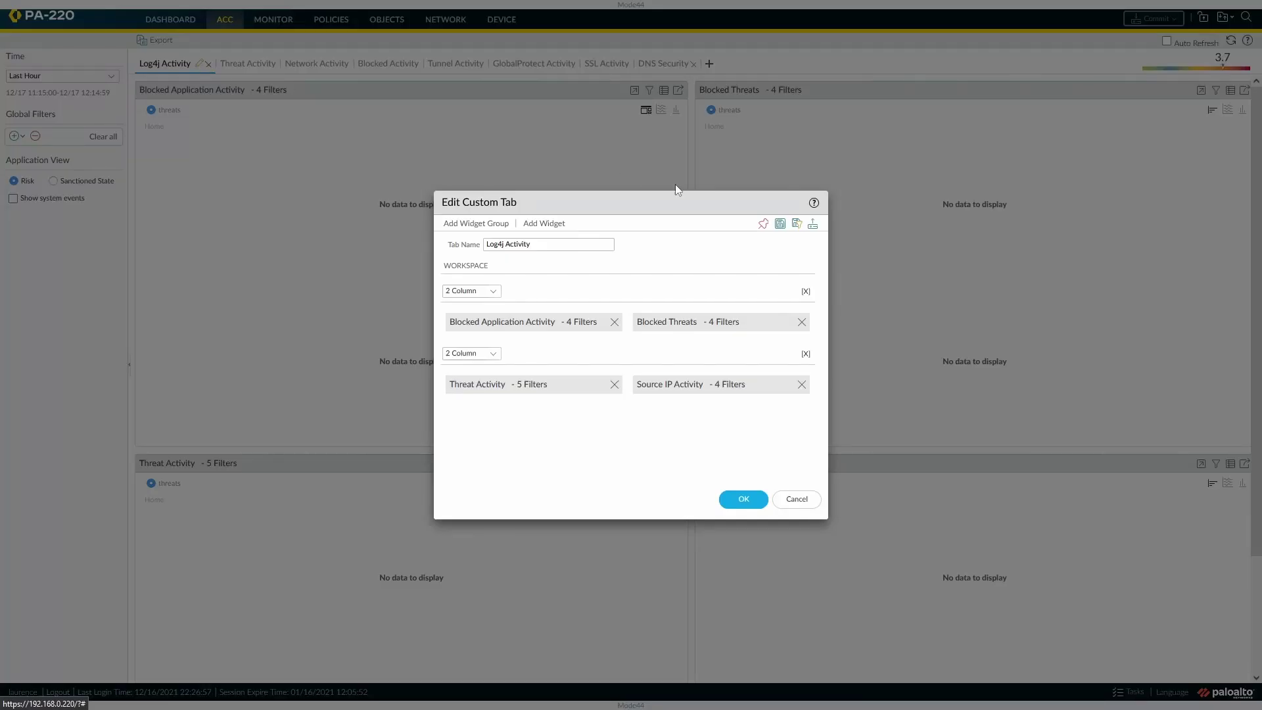
{"action": "left_click", "coordinate": [779, 226]}
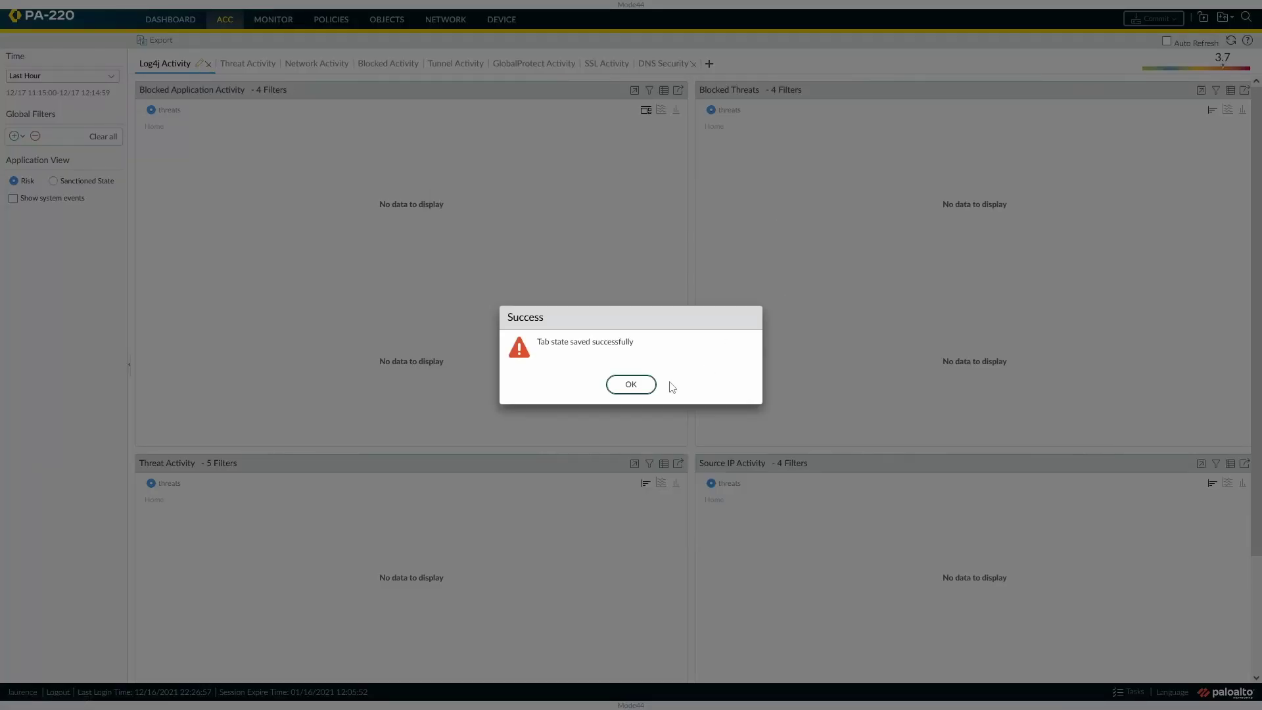
{"action": "left_click", "coordinate": [632, 386]}
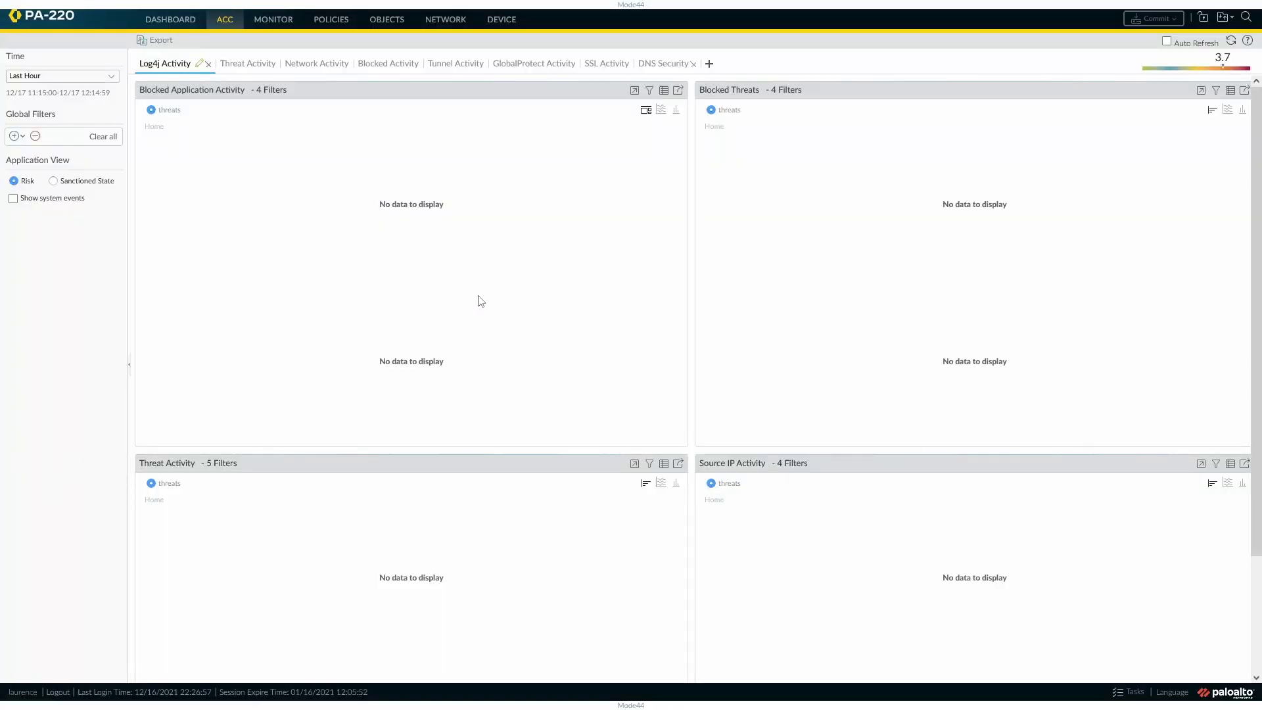
Step: Export the Log4j Activity tab state to Log4j_Activity.txt and view it maximized in Notepad
{"action": "left_click", "coordinate": [198, 63]}
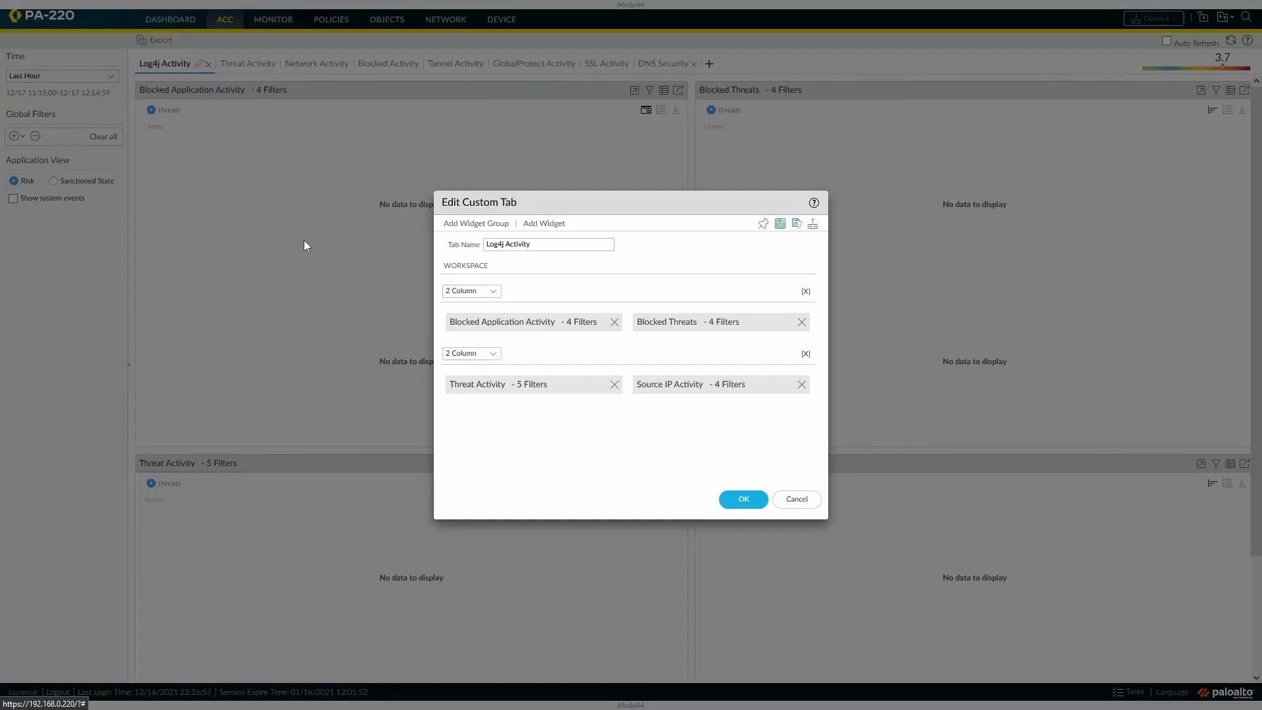
{"action": "left_click", "coordinate": [813, 229]}
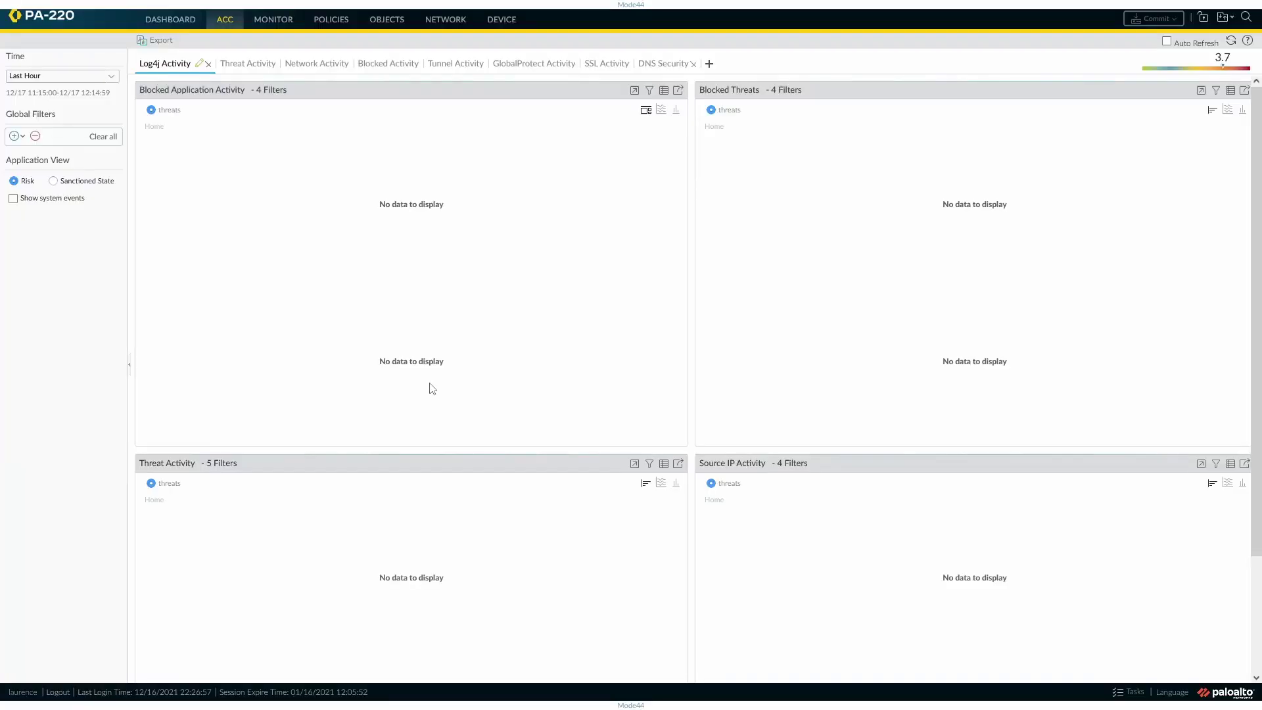
{"action": "left_click", "coordinate": [684, 431]}
{"action": "left_click", "coordinate": [1006, 151]}
Step: Glance at the Traffic logs, then set the ACC Log4j Activity time range to Last 6 Hrs
{"action": "left_click", "coordinate": [265, 19]}
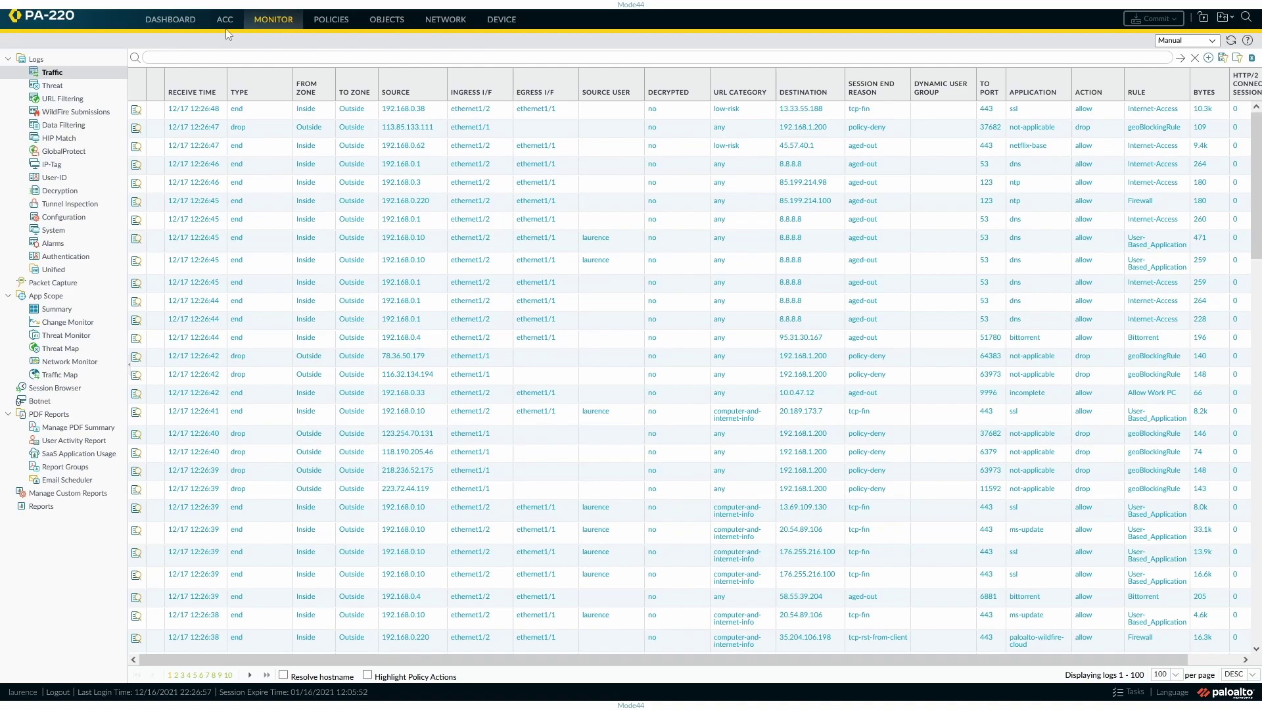
{"action": "left_click", "coordinate": [224, 20]}
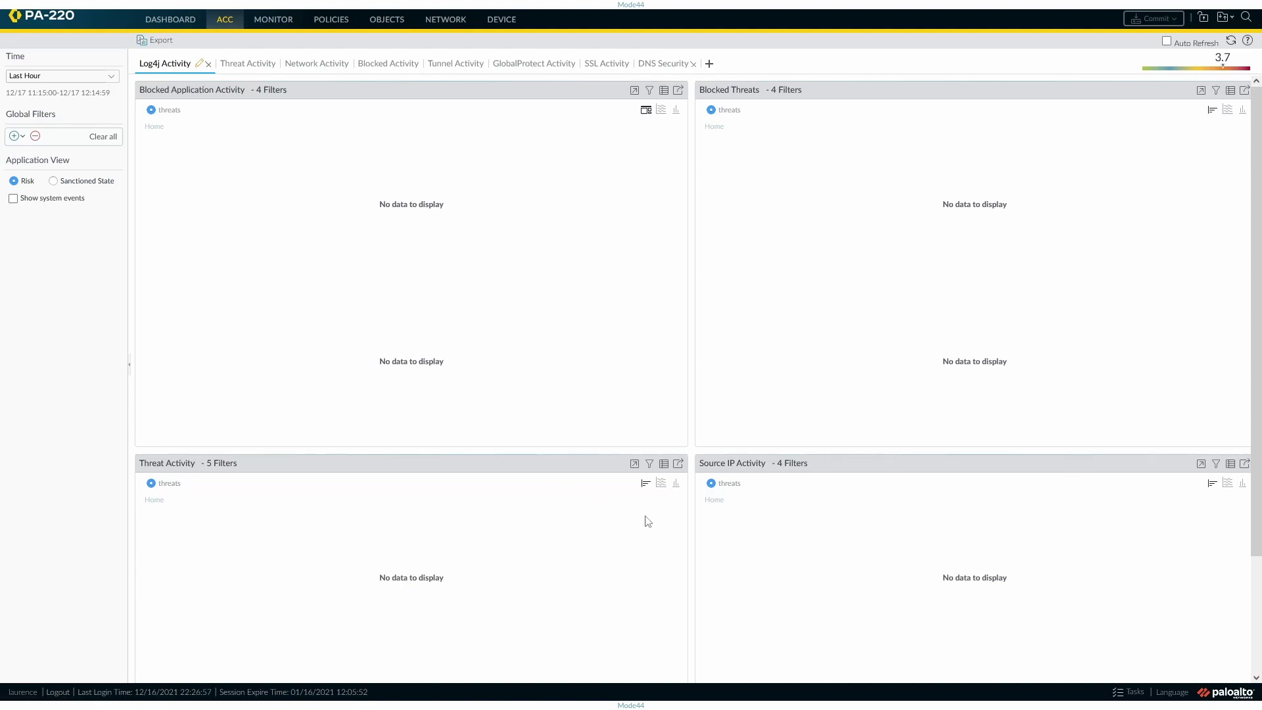
{"action": "left_click", "coordinate": [102, 77]}
{"action": "left_click", "coordinate": [39, 123]}
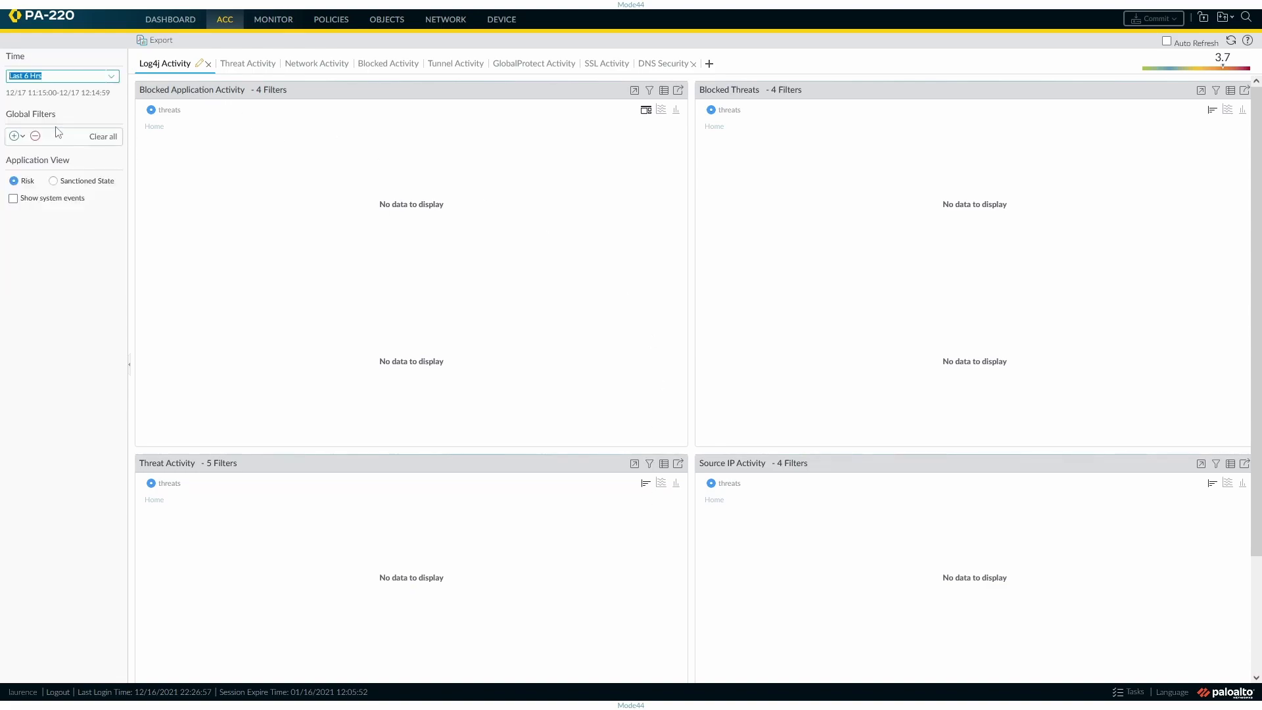